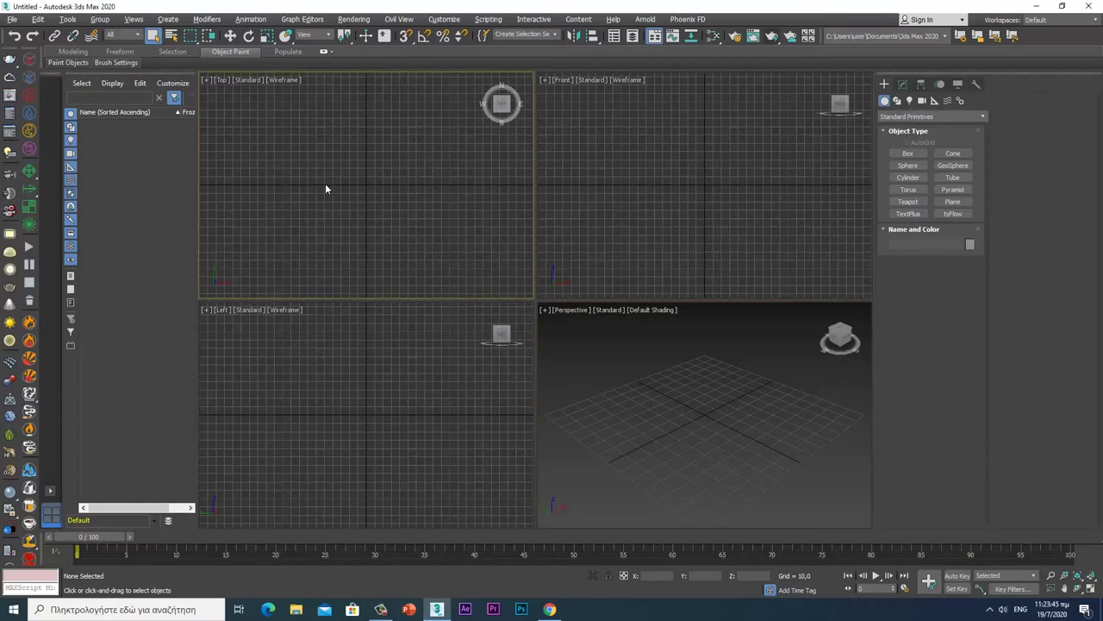
# Draw a circle of radius 18.775 at the centre of the Top view.
pyautogui.click(896, 100)
pyautogui.click(908, 174)
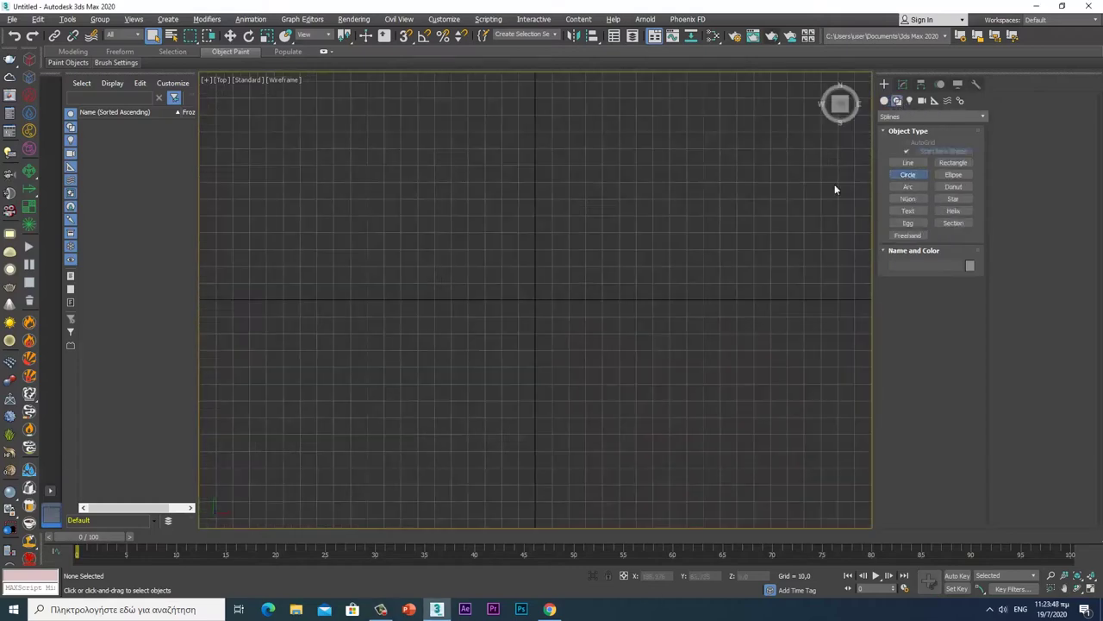
pyautogui.moveTo(534, 299); pyautogui.dragTo(536, 268)
pyautogui.rightClick(802, 315)
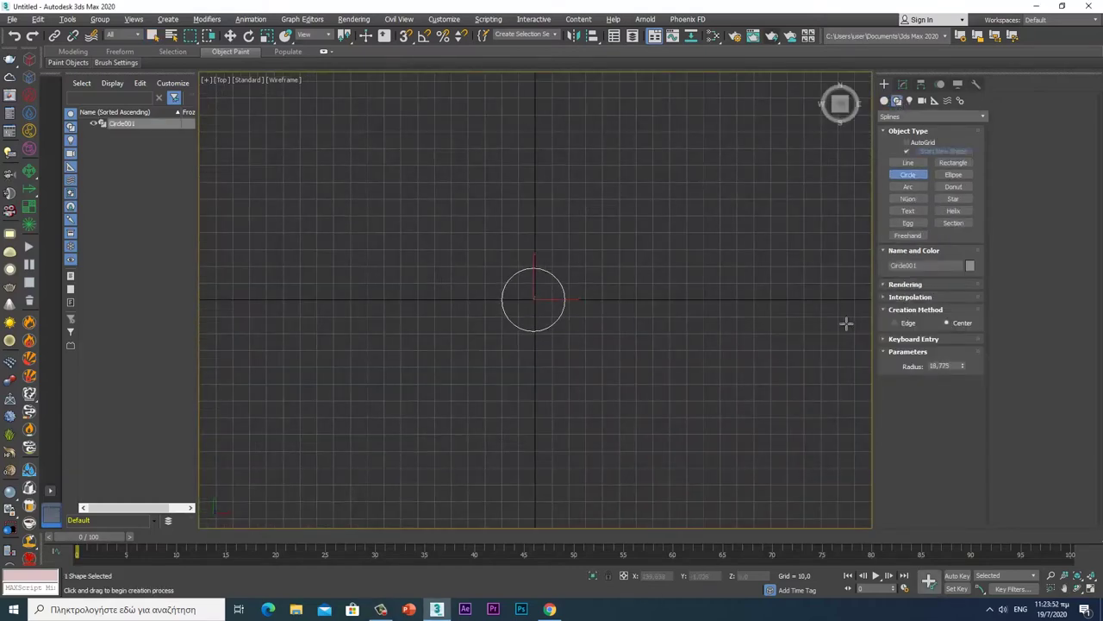
pyautogui.click(902, 84)
pyautogui.click(888, 356)
# Shift-drag an overlapping copy of the circle downward, creating Circle002.
pyautogui.press('w')
pyautogui.scroll(5, 541, 363)
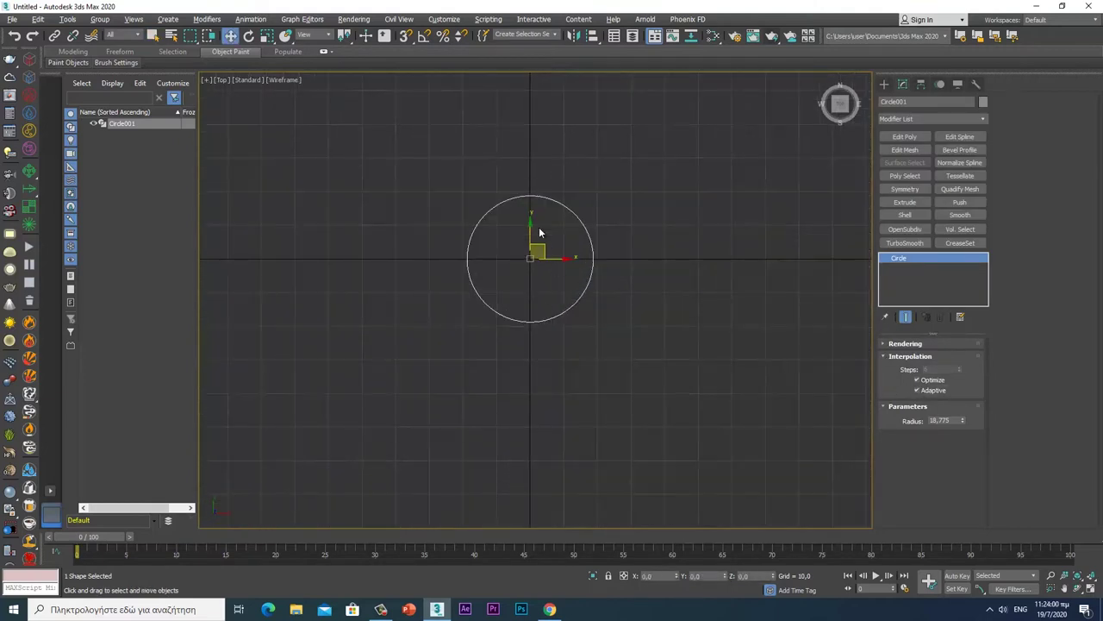
pyautogui.moveTo(530, 227); pyautogui.dragTo(531, 289)
pyautogui.click(554, 356)
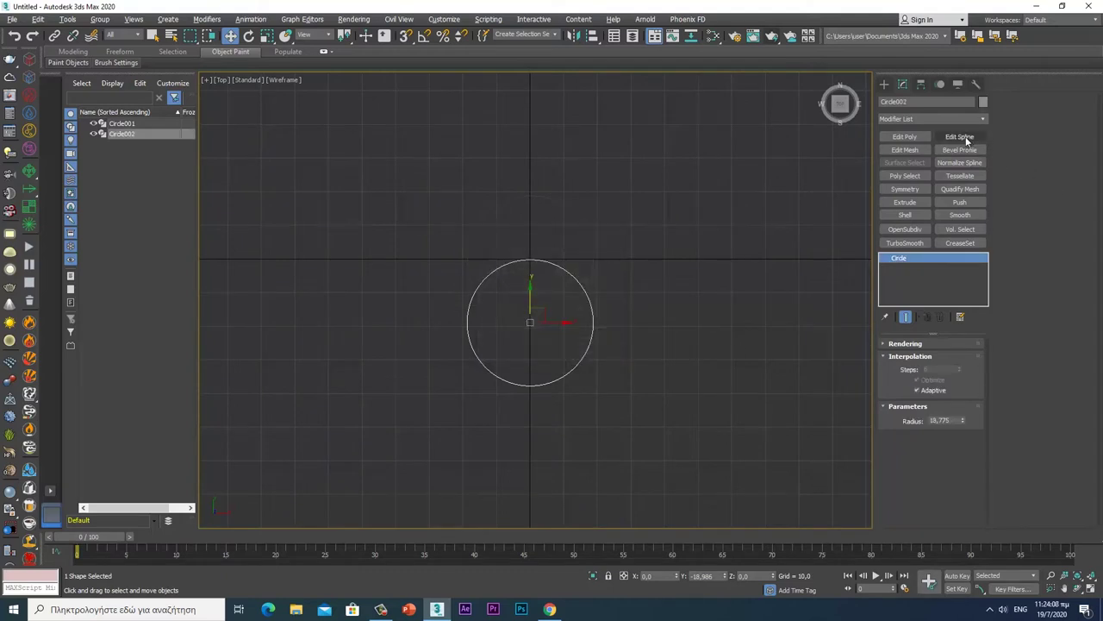
# Add Edit Spline to Circle002 and attach the upper circle to it.
pyautogui.click(959, 137)
pyautogui.click(1019, 161)
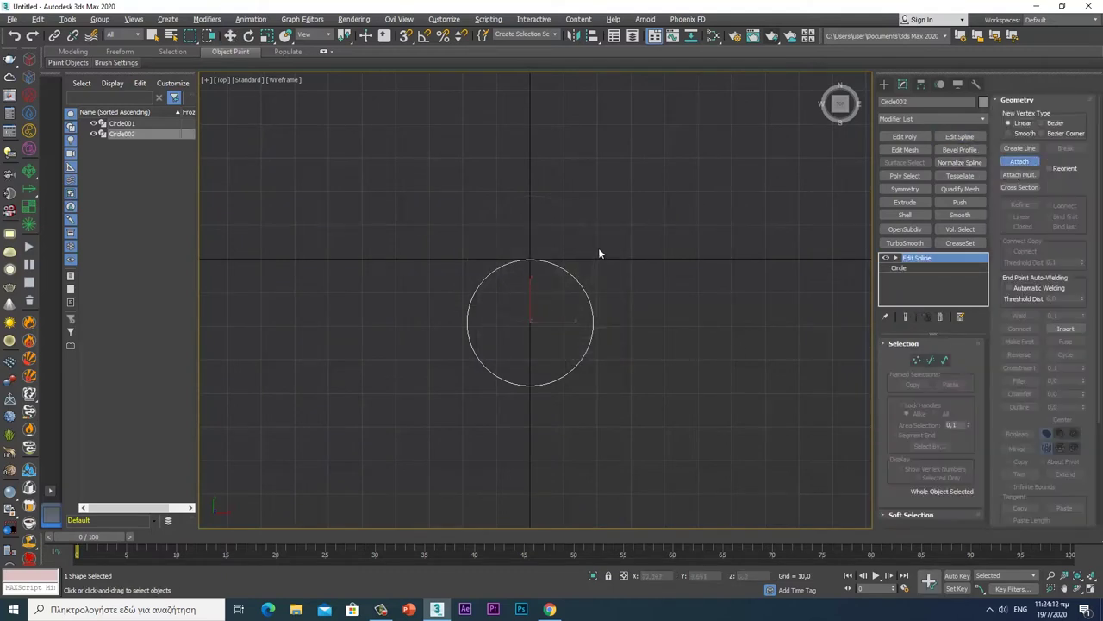
pyautogui.click(594, 256)
# Select the upper spline and Boolean-subtract the lower circle, leaving a 6-vertex crescent.
pyautogui.click(1019, 161)
pyautogui.press('3')
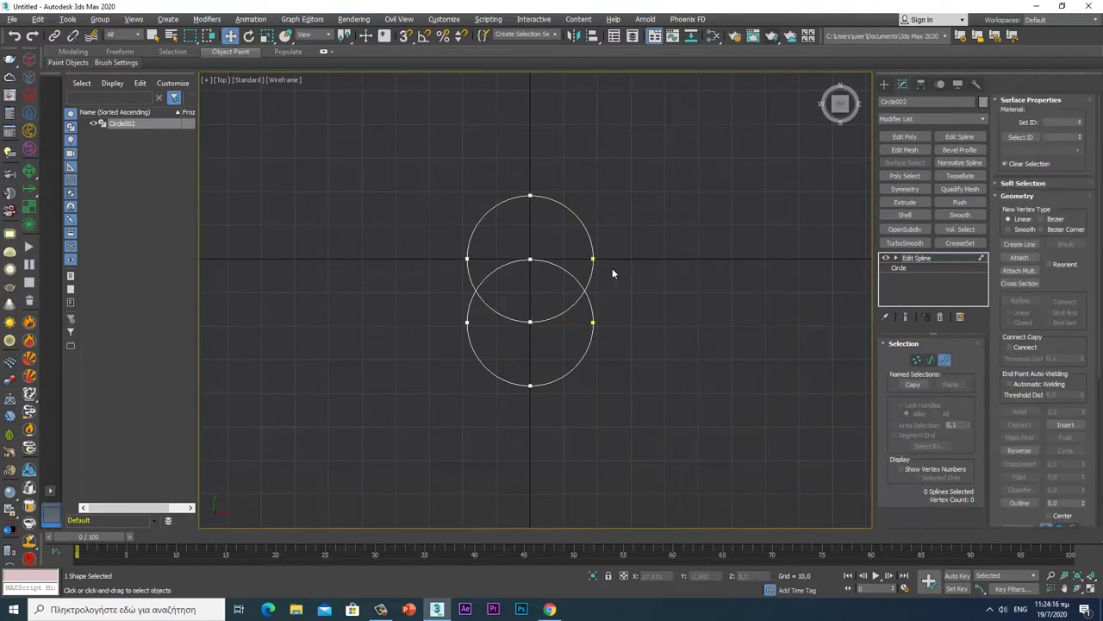
pyautogui.click(593, 247)
pyautogui.scroll(-3, 998, 507)
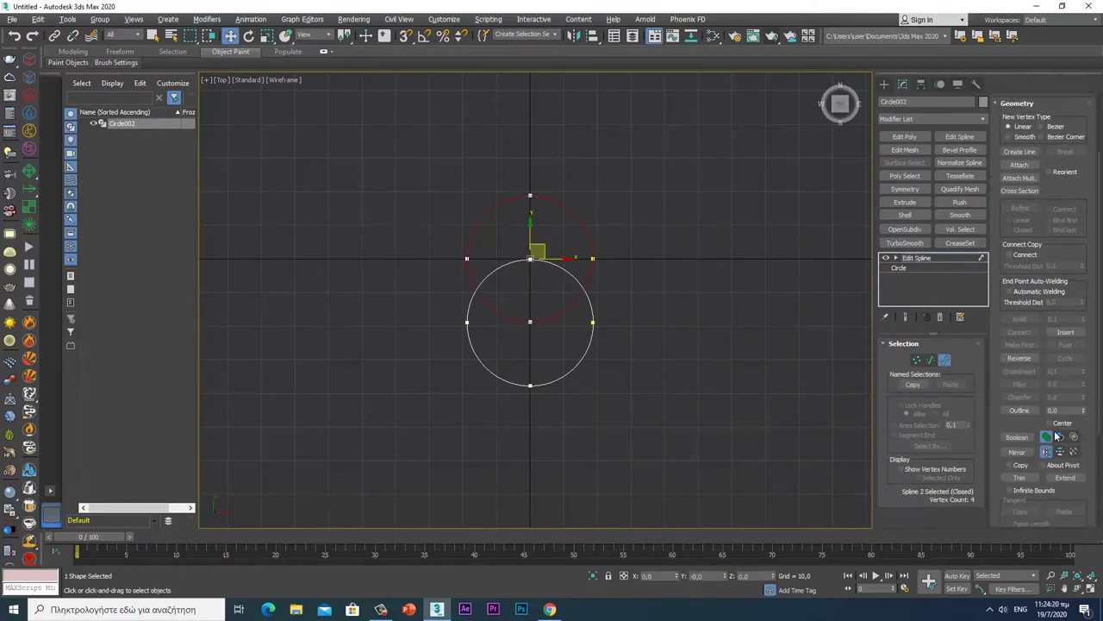
pyautogui.click(1018, 437)
pyautogui.click(580, 365)
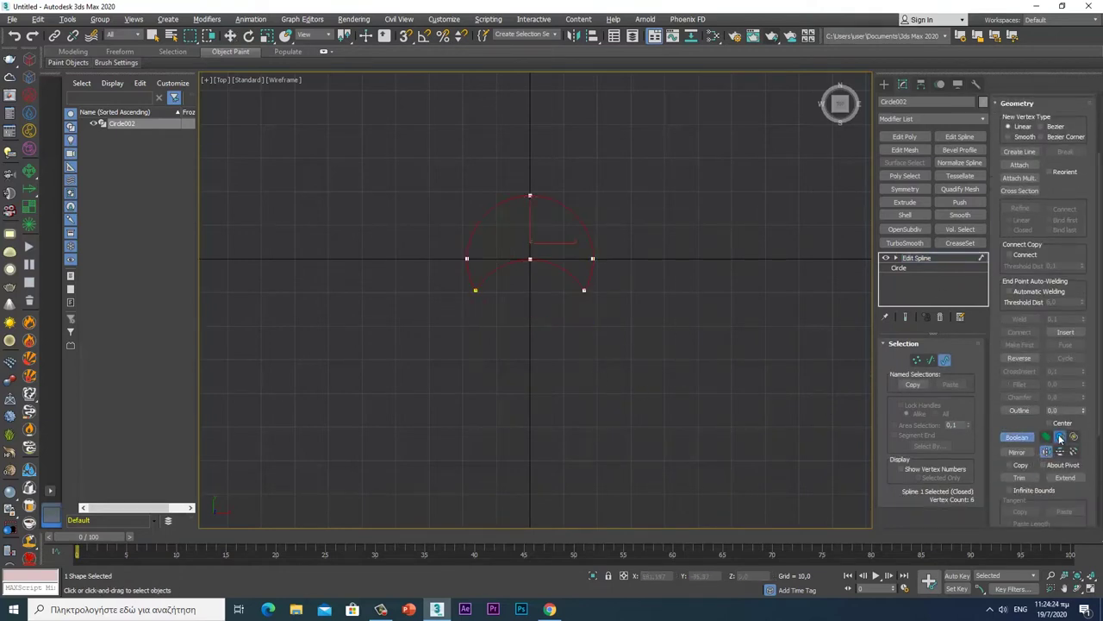
pyautogui.moveTo(649, 279); pyautogui.dragTo(682, 317, button='middle')
pyautogui.scroll(2, 682, 318)
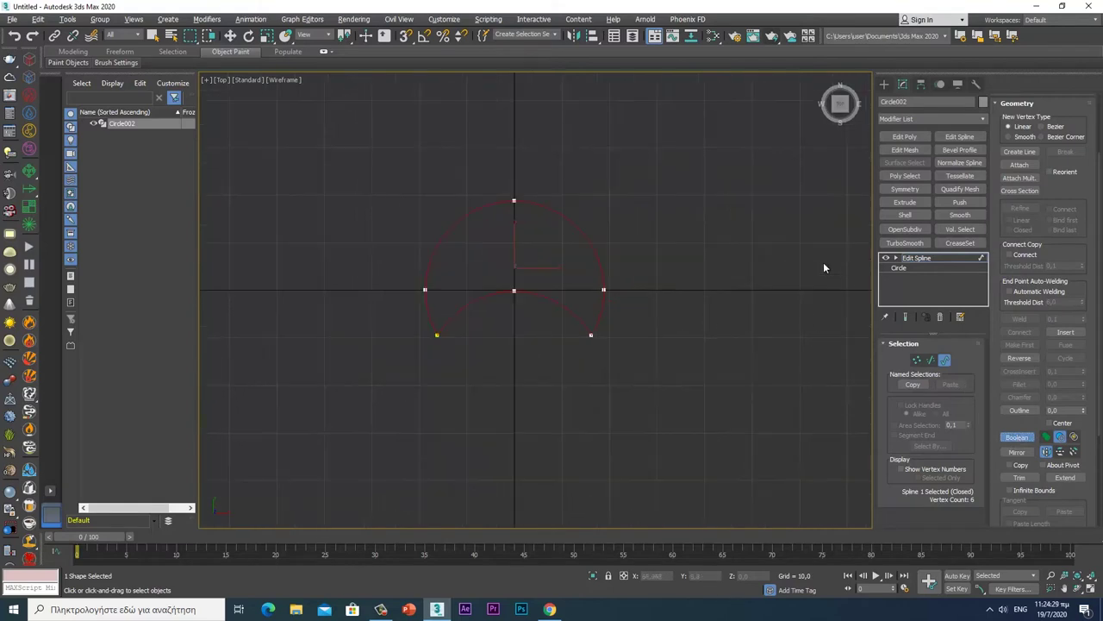
pyautogui.scroll(3, 652, 257)
pyautogui.click(916, 360)
pyautogui.scroll(-3, 999, 477)
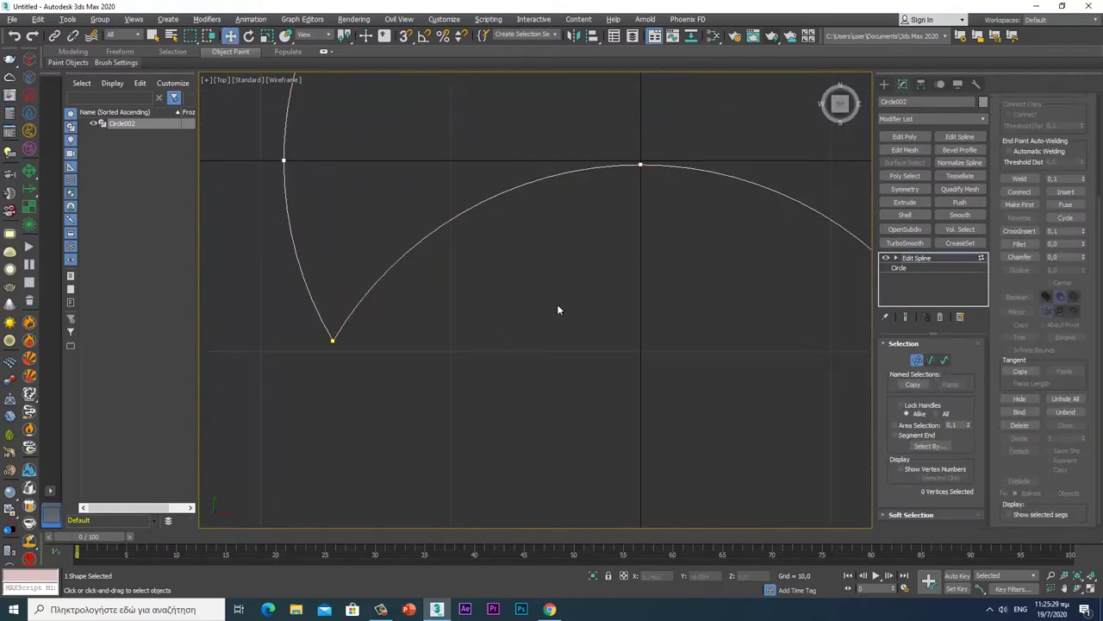
# Select both crescent tip vertices and fillet them into smooth rounded curves.
pyautogui.moveTo(314, 335); pyautogui.dragTo(345, 353)
pyautogui.moveTo(470, 379); pyautogui.dragTo(345, 379, button='middle')
pyautogui.moveTo(859, 387); pyautogui.dragTo(581, 387, button='middle')
pyautogui.moveTo(517, 311)
pyautogui.mouseDown()
pyautogui.moveTo(556, 341)
pyautogui.moveTo(527, 302)
pyautogui.mouseUp()
pyautogui.click(1020, 243)
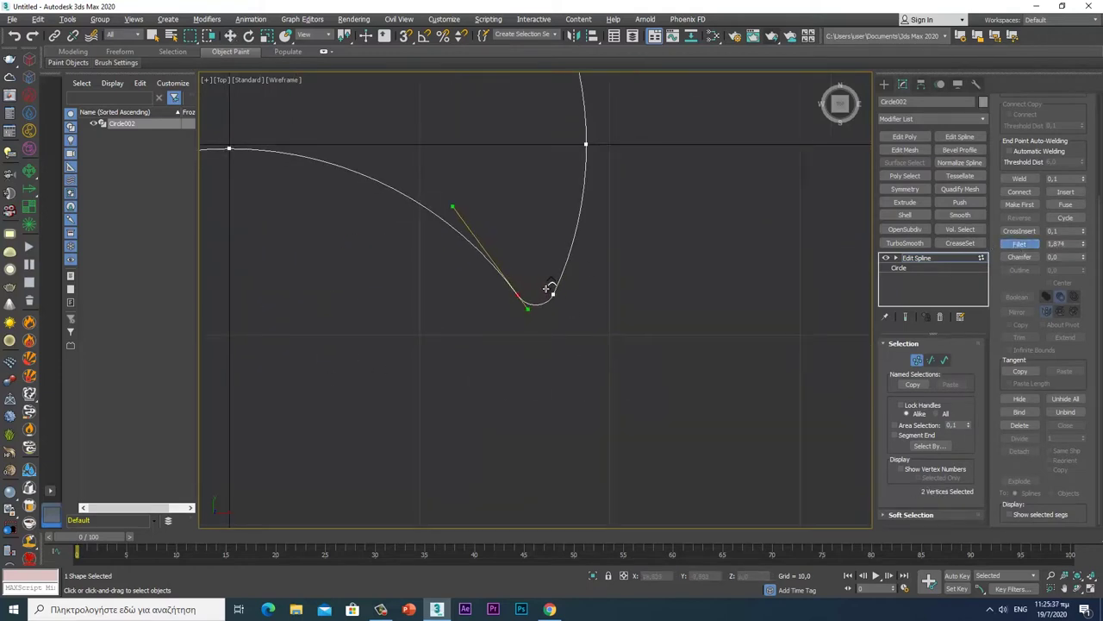
pyautogui.moveTo(491, 367); pyautogui.dragTo(807, 395, button='middle')
pyautogui.scroll(-3, 719, 369)
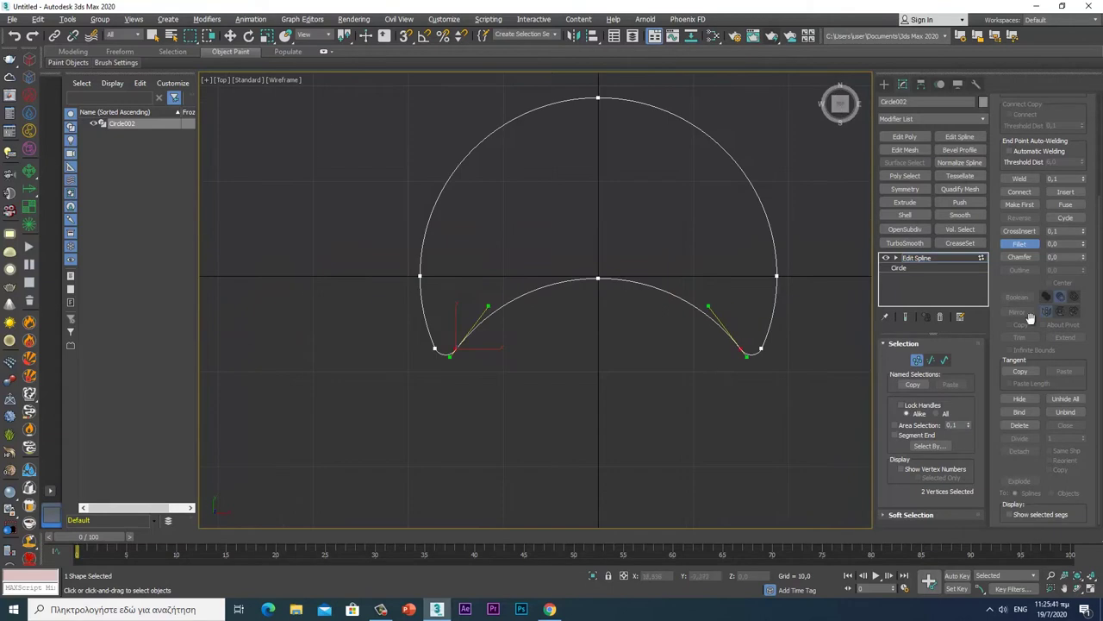
pyautogui.click(1020, 244)
# Leave vertex editing and maximize the Perspective view.
pyautogui.press('w')
pyautogui.moveTo(716, 345); pyautogui.dragTo(748, 374)
pyautogui.press('1')
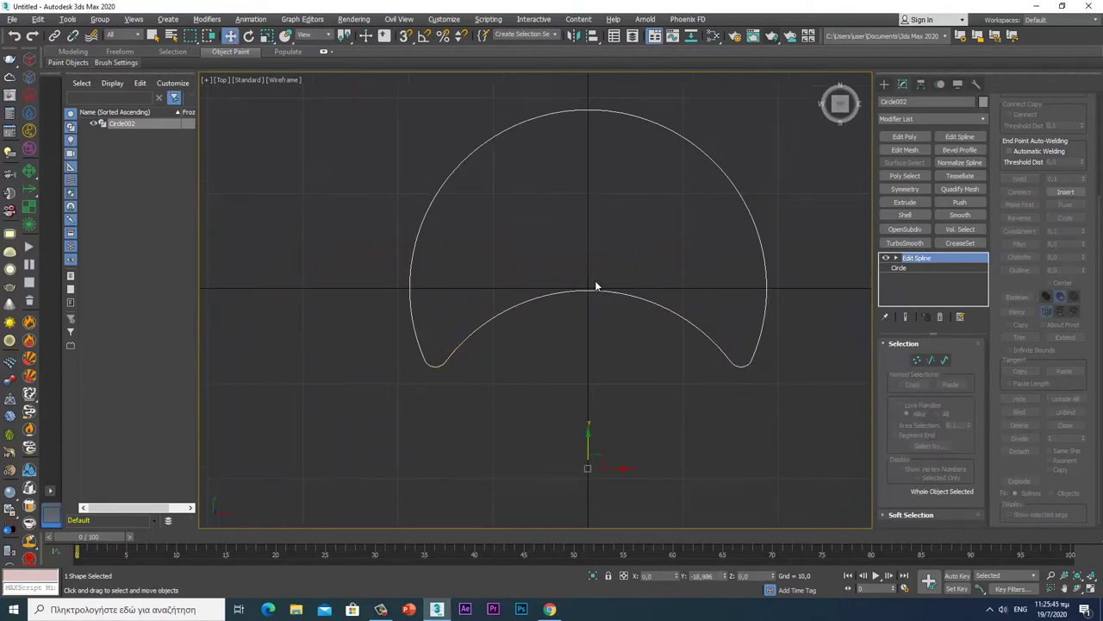
pyautogui.hotkey('alt', 'w')
pyautogui.rightClick(652, 409)
pyautogui.hotkey('alt', 'w')
# Draw a small circle, Circle003, at the grid origin in Perspective and zero its Y position.
pyautogui.keyDown('alt'); pyautogui.moveTo(652, 409); pyautogui.dragTo(534, 364, button='middle'); pyautogui.keyUp('alt')
pyautogui.scroll(3, 534, 364)
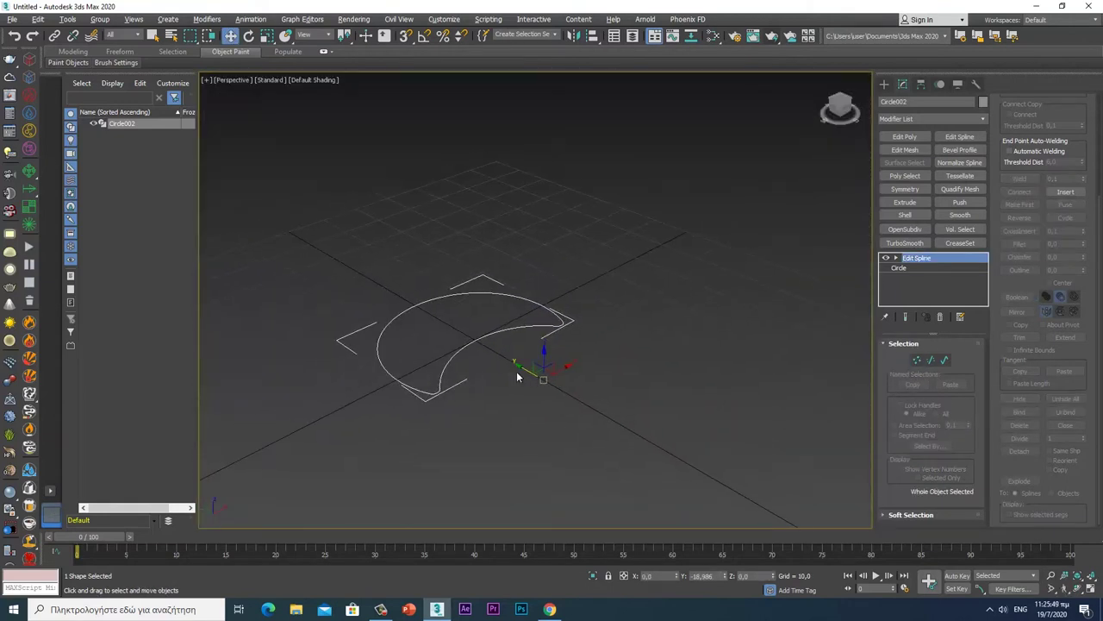
pyautogui.moveTo(620, 296)
pyautogui.keyDown('alt'); pyautogui.mouseDown(button='middle')
pyautogui.moveTo(634, 329)
pyautogui.moveTo(655, 332)
pyautogui.mouseUp(button='middle'); pyautogui.keyUp('alt')
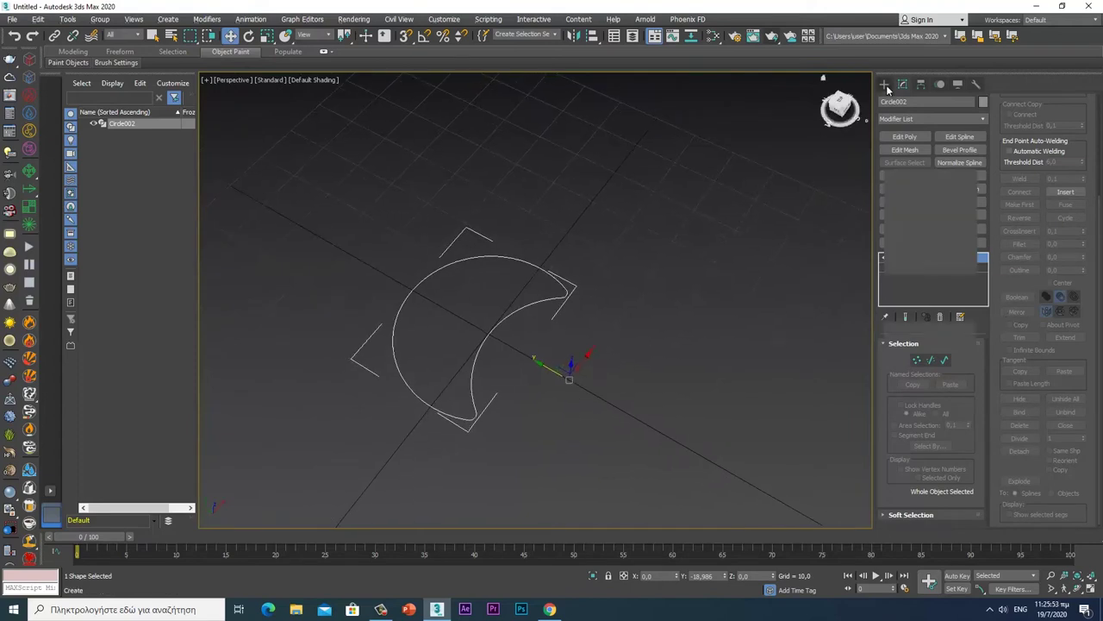
pyautogui.click(884, 84)
pyautogui.click(907, 174)
pyautogui.scroll(5, 518, 362)
pyautogui.moveTo(467, 342); pyautogui.dragTo(490, 299)
pyautogui.press('w')
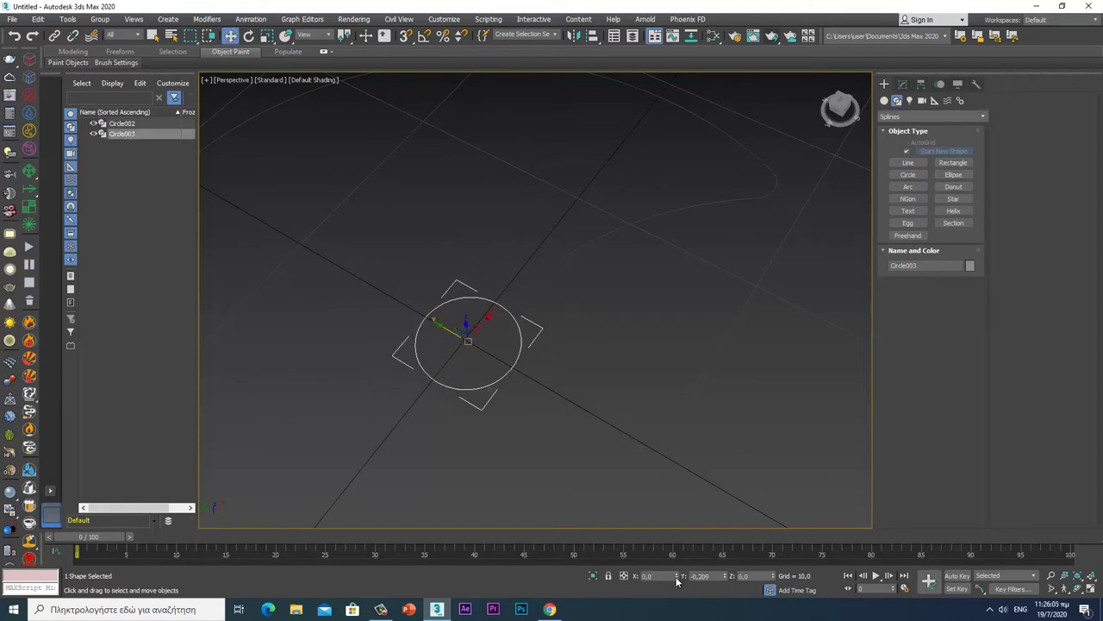
pyautogui.rightClick(725, 578)
# Add Edit Spline to Circle003 and attach the crescent to it.
pyautogui.click(902, 83)
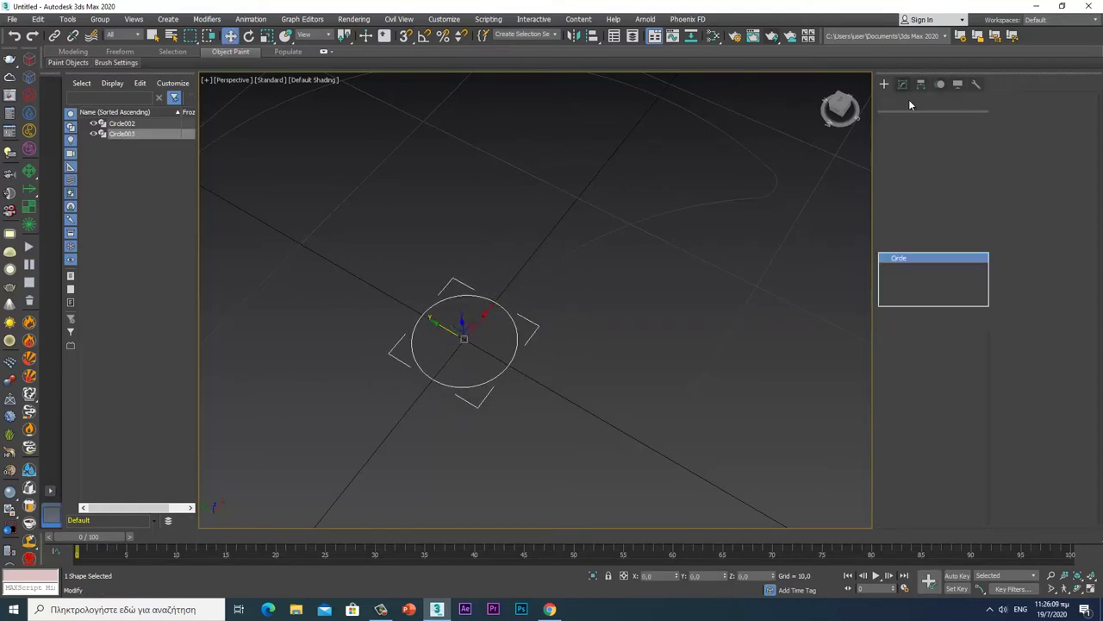
pyautogui.click(960, 137)
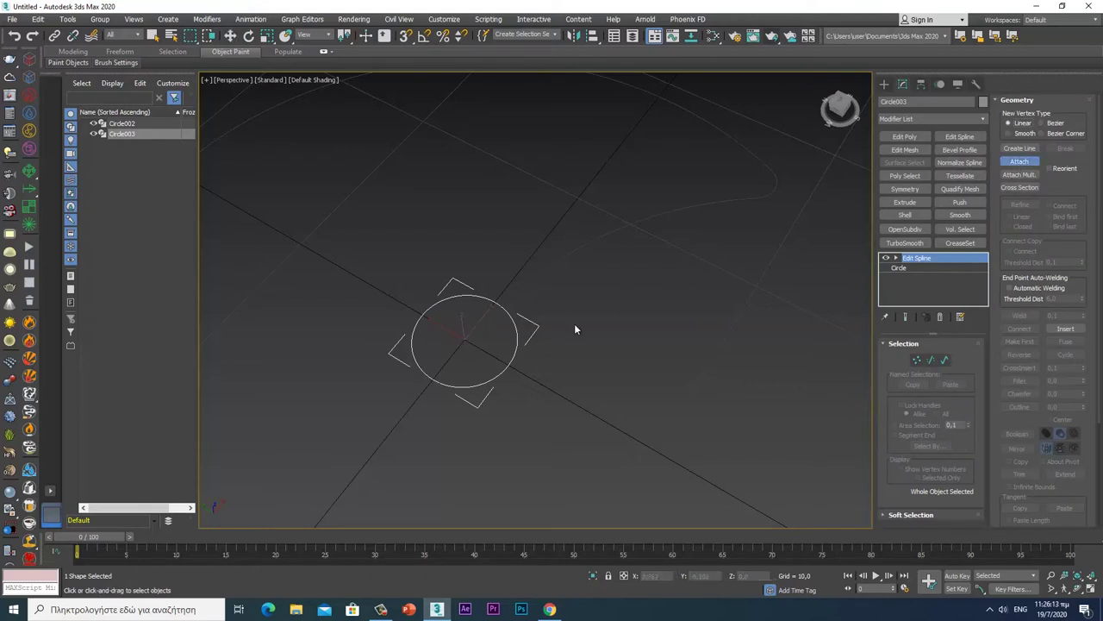
pyautogui.click(545, 273)
pyautogui.keyDown('alt'); pyautogui.moveTo(719, 337); pyautogui.dragTo(593, 414, button='middle'); pyautogui.keyUp('alt')
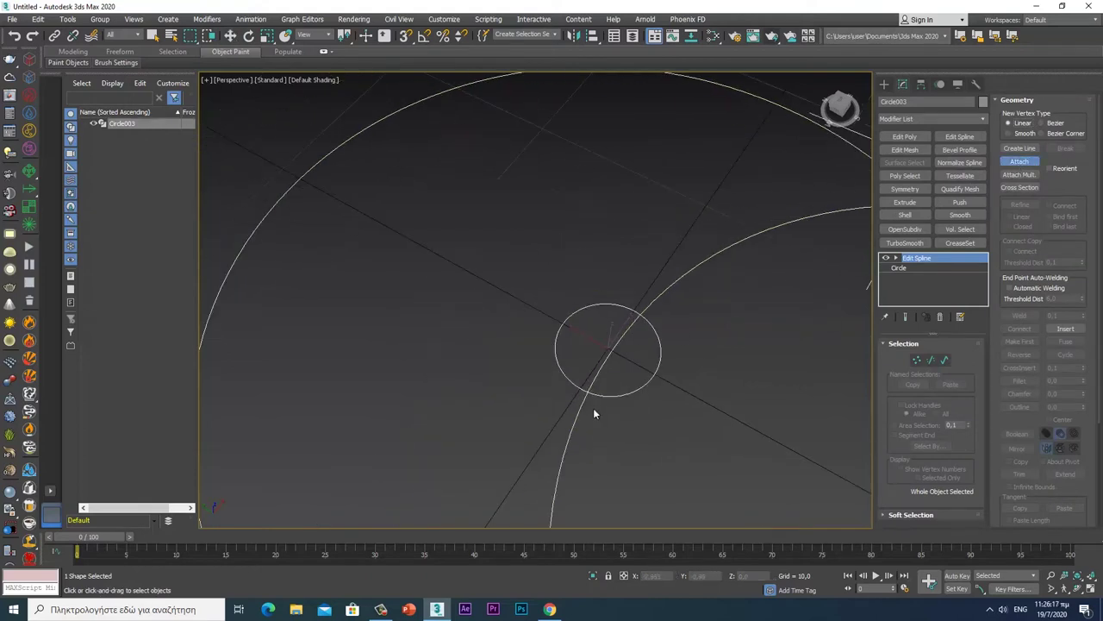
# Boolean-union the small circle with the crescent into one closed 12-vertex outline.
pyautogui.click(945, 360)
pyautogui.press('w')
pyautogui.click(706, 264)
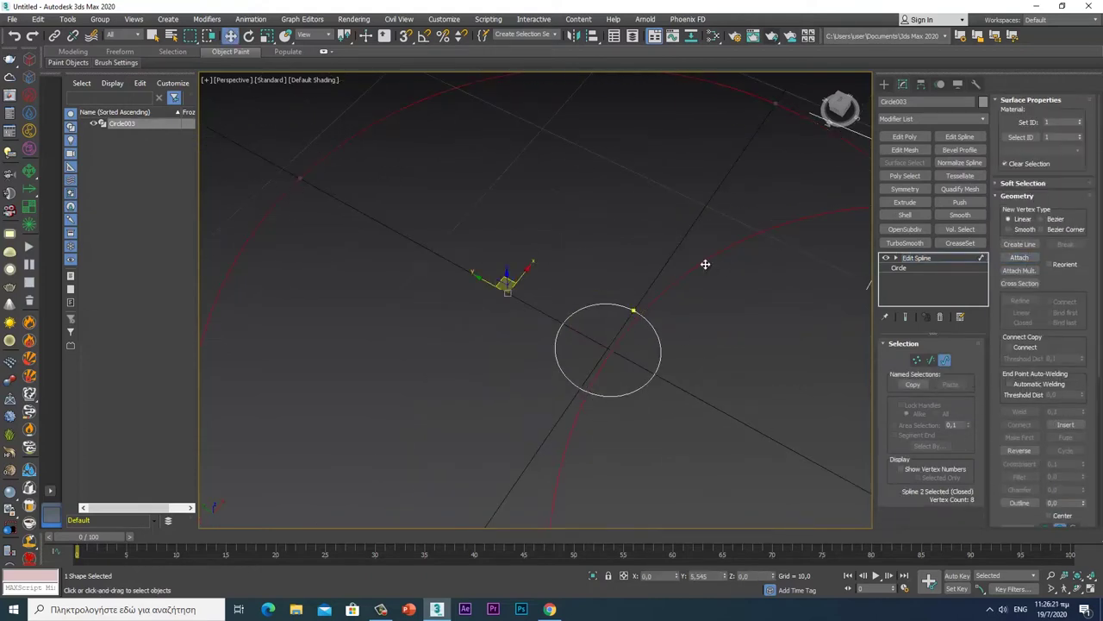
pyautogui.moveTo(772, 400); pyautogui.dragTo(690, 378, button='middle')
pyautogui.moveTo(996, 481); pyautogui.dragTo(996, 357)
pyautogui.click(1017, 405)
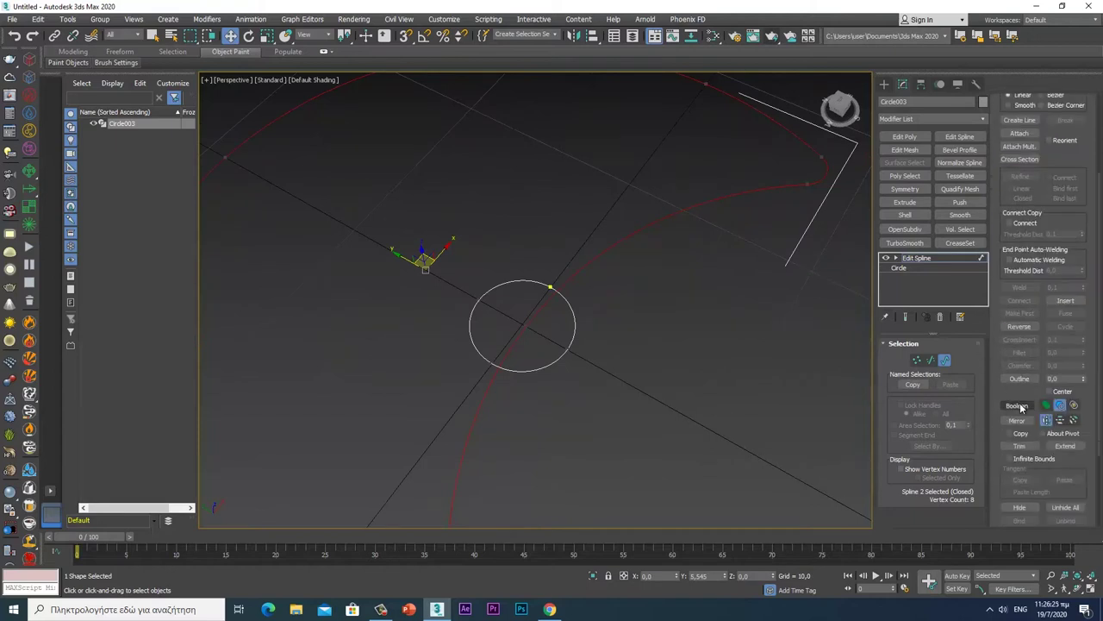
pyautogui.click(562, 362)
pyautogui.click(581, 347)
pyautogui.click(944, 360)
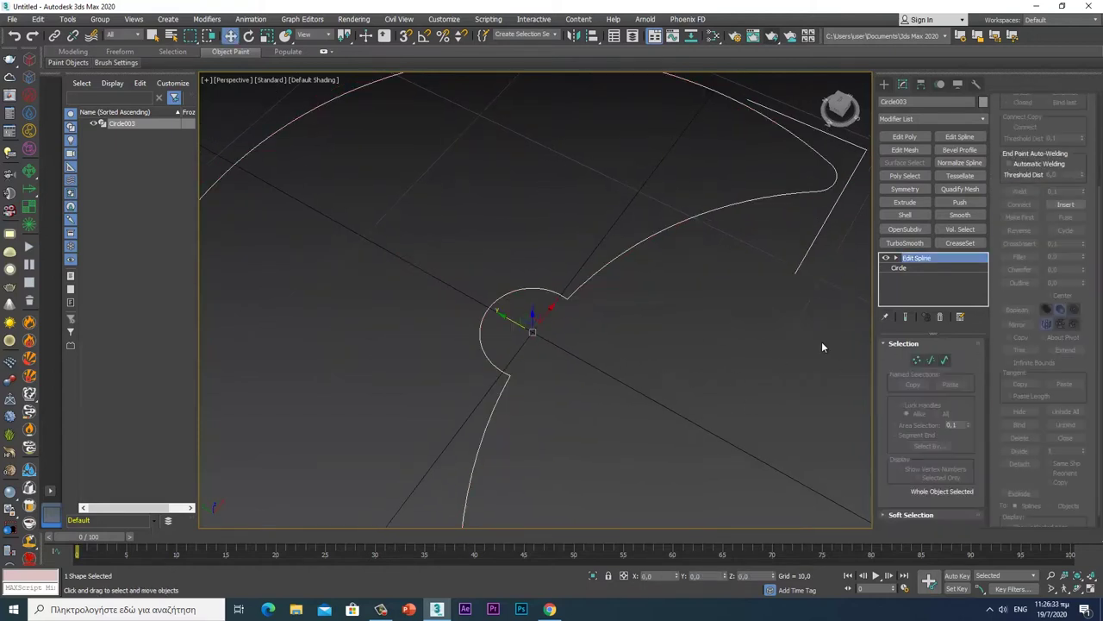
pyautogui.click(918, 360)
# Select the upper and lower vertices where the small circle meets the crescent.
pyautogui.moveTo(983, 390); pyautogui.dragTo(983, 376)
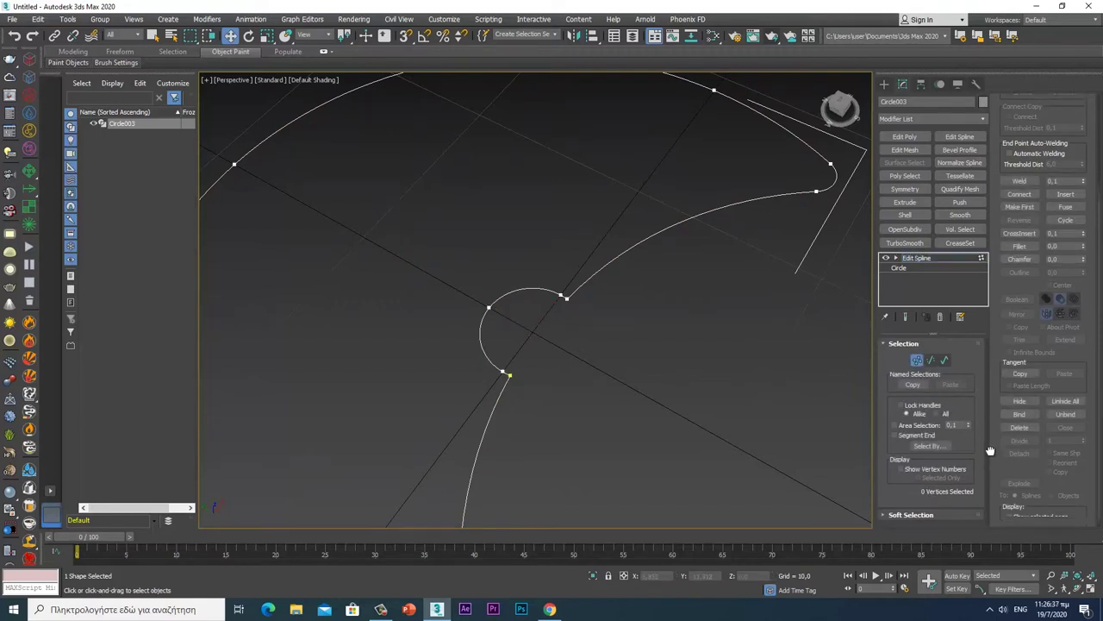
pyautogui.click(563, 298)
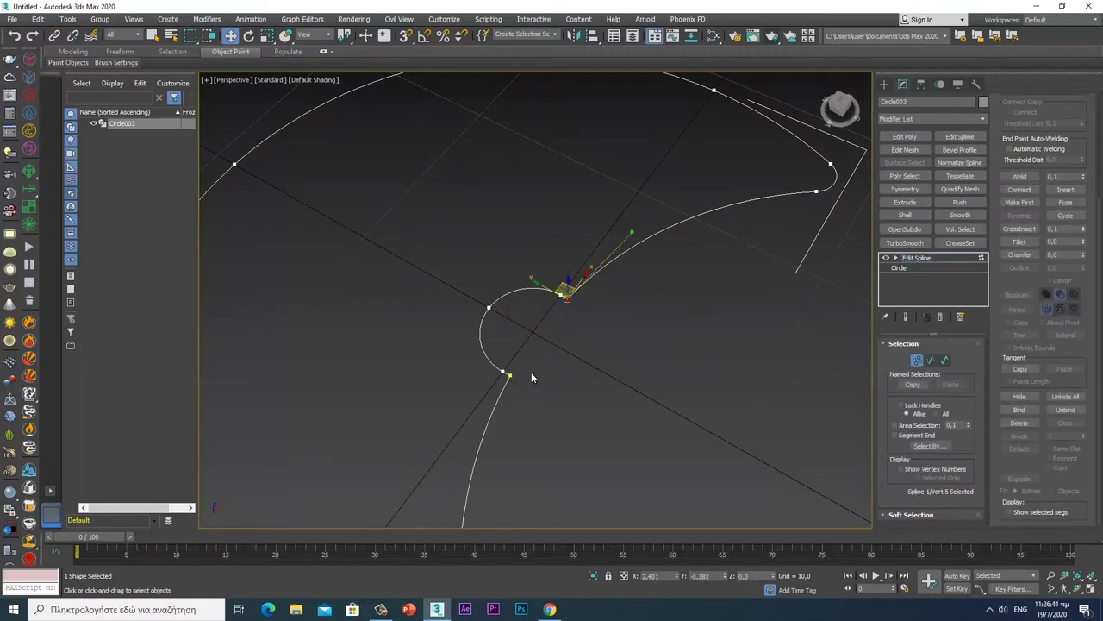
pyautogui.keyDown('ctrl'); pyautogui.click(507, 377); pyautogui.keyUp('ctrl')
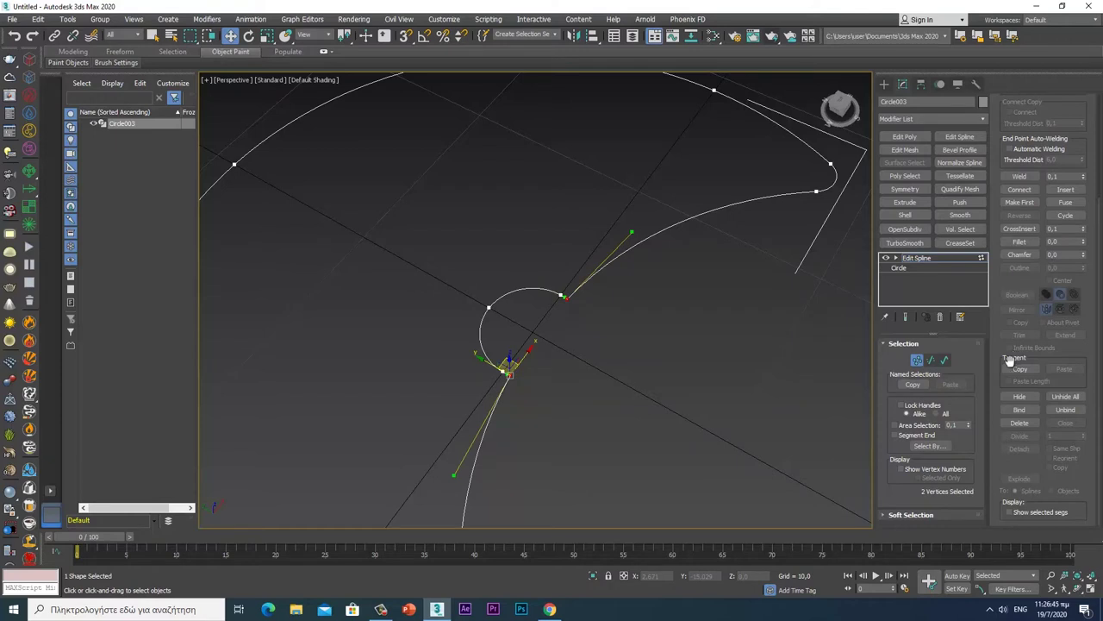
pyautogui.moveTo(996, 397); pyautogui.dragTo(1009, 522)
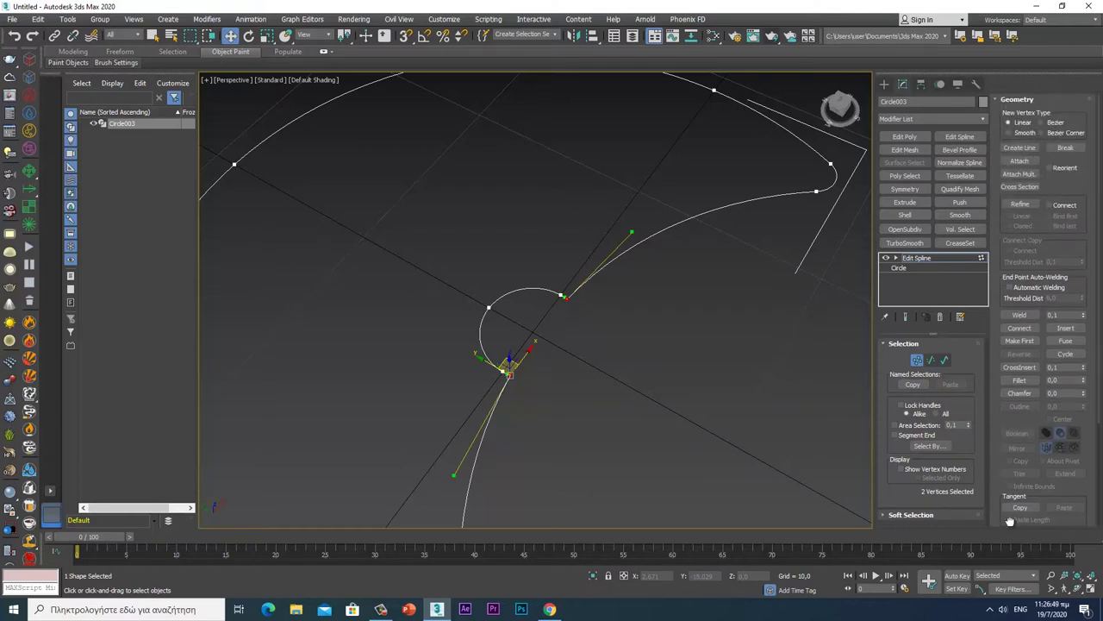
# Fillet the two junction corners slightly for a smooth combined outline.
pyautogui.click(1020, 380)
pyautogui.scroll(3, 554, 364)
pyautogui.moveTo(553, 363); pyautogui.dragTo(670, 374, button='middle')
pyautogui.moveTo(747, 408); pyautogui.dragTo(673, 398, button='middle')
pyautogui.scroll(3, 674, 397)
pyautogui.moveTo(636, 382); pyautogui.dragTo(645, 350)
pyautogui.moveTo(645, 350)
pyautogui.mouseDown(button='middle')
pyautogui.moveTo(560, 375)
pyautogui.moveTo(854, 388)
pyautogui.mouseUp(button='middle')
pyautogui.press('w')
pyautogui.scroll(3, 757, 336)
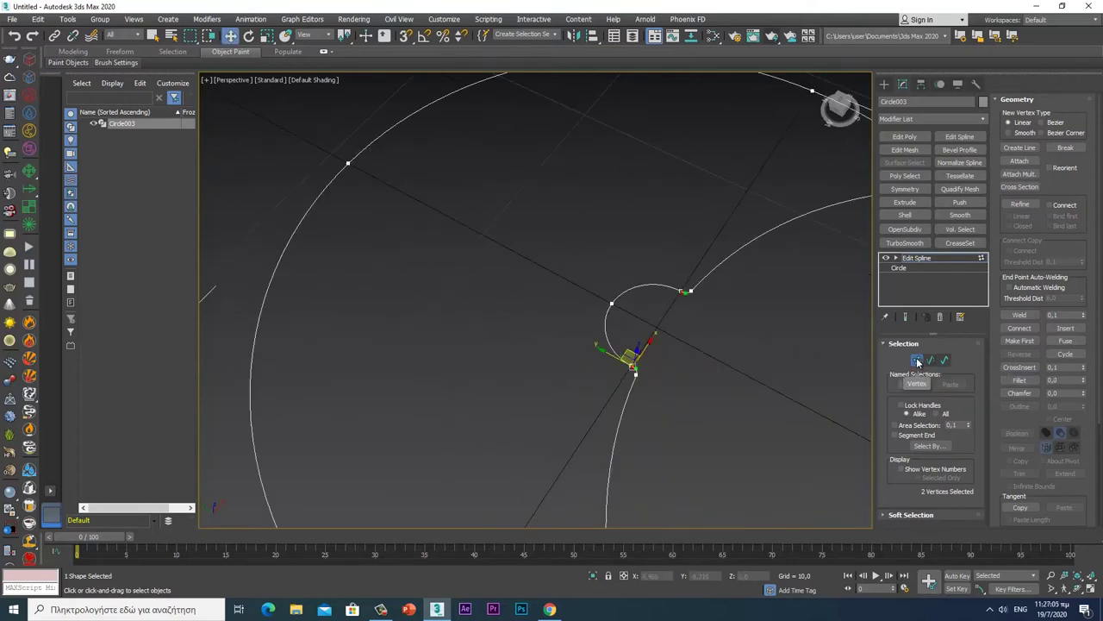
pyautogui.moveTo(750, 377); pyautogui.dragTo(717, 364, button='middle')
pyautogui.click(985, 119)
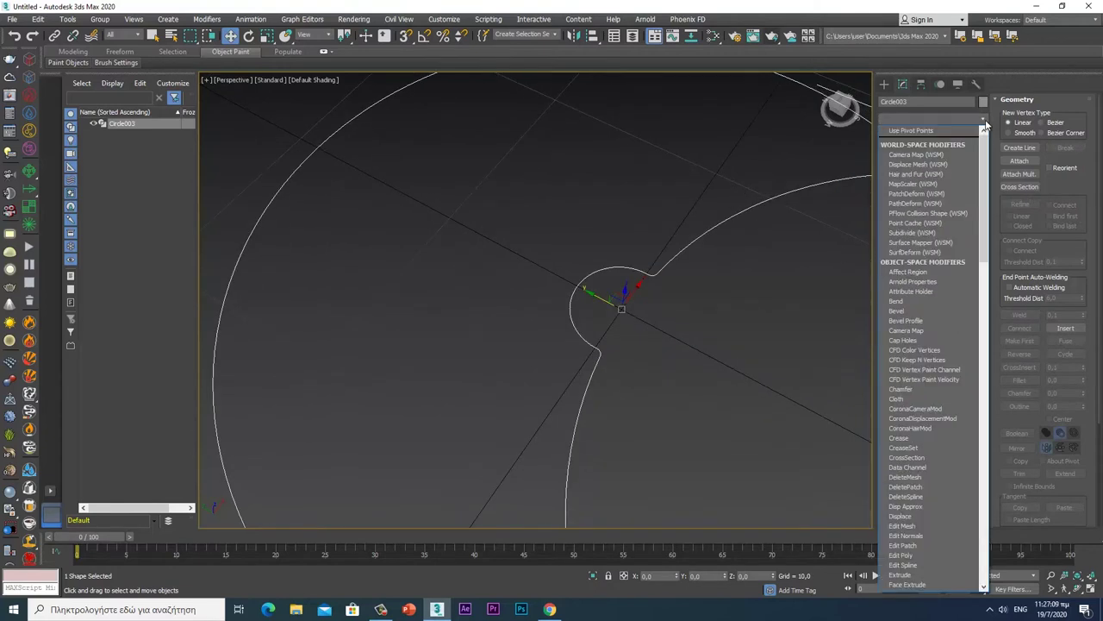
# Add a Sweep modifier to the outline using the built-in Bar section.
pyautogui.press('s')
pyautogui.click(901, 217)
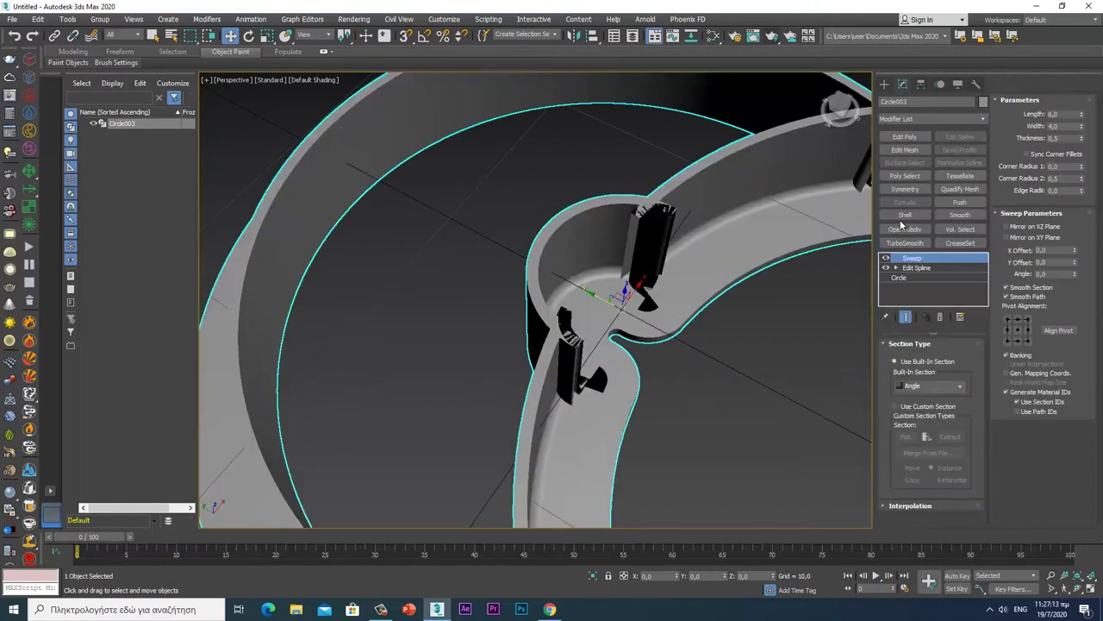
pyautogui.click(961, 386)
pyautogui.click(924, 413)
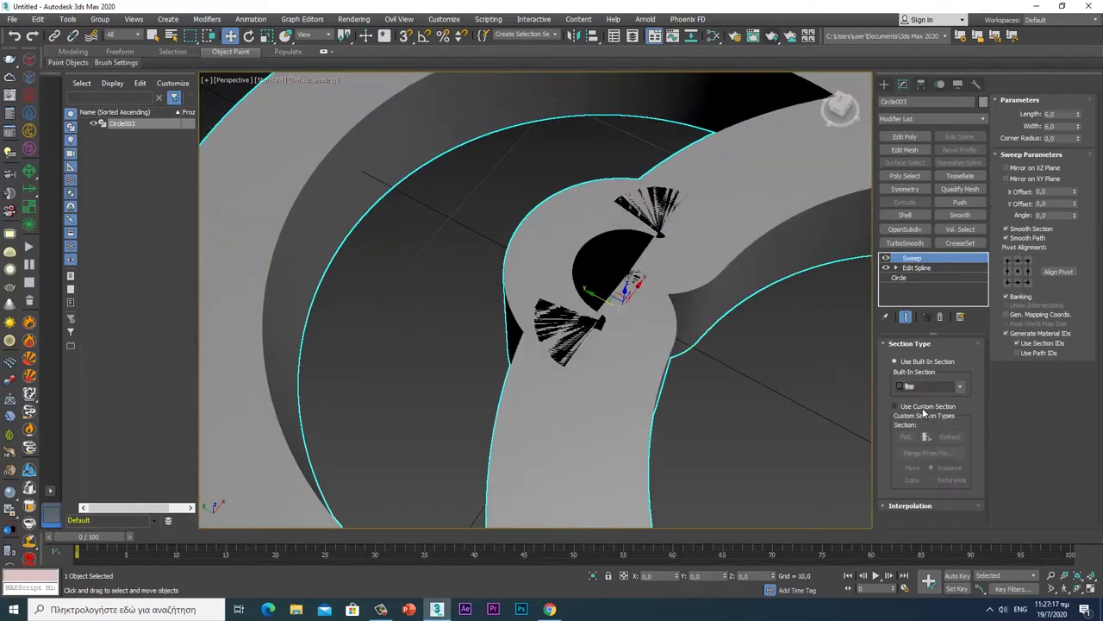
# Set the Bar section to Length 0,5 and Width 0,48 for a thin band.
pyautogui.moveTo(1078, 127); pyautogui.dragTo(1063, 185)
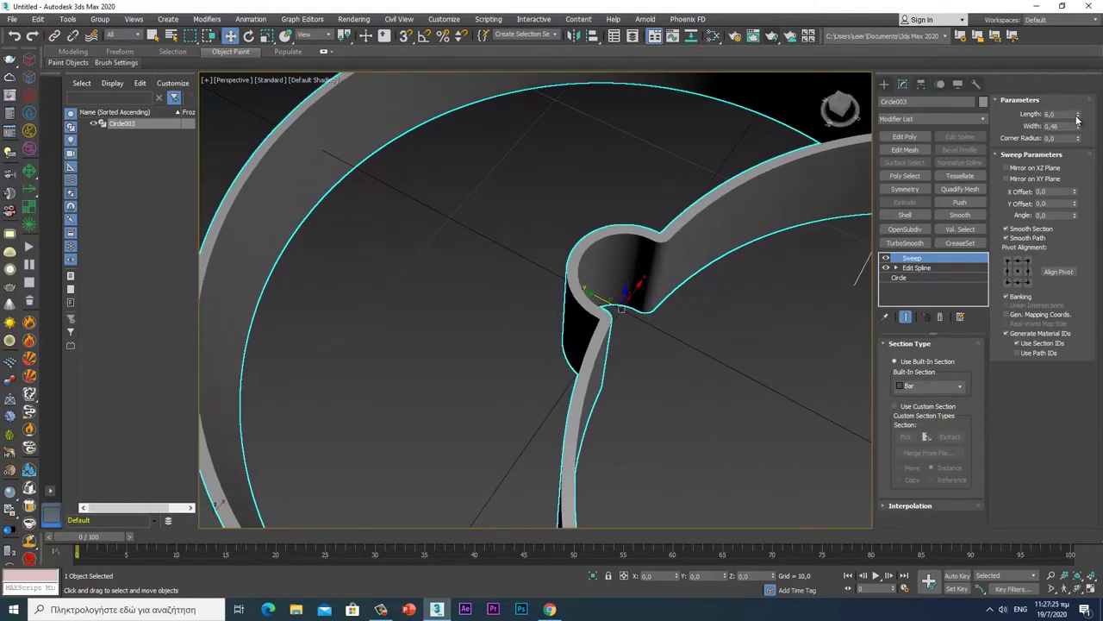
pyautogui.write('1')
pyautogui.press('Return')
pyautogui.moveTo(779, 331)
pyautogui.keyDown('alt'); pyautogui.mouseDown(button='middle')
pyautogui.moveTo(738, 341)
pyautogui.moveTo(770, 359)
pyautogui.moveTo(753, 352)
pyautogui.mouseUp(button='middle'); pyautogui.keyUp('alt')
pyautogui.scroll(-5, 738, 341)
pyautogui.write('0,5')
pyautogui.press('Return')
pyautogui.keyDown('alt'); pyautogui.moveTo(606, 309); pyautogui.dragTo(633, 275, button='middle'); pyautogui.keyUp('alt')
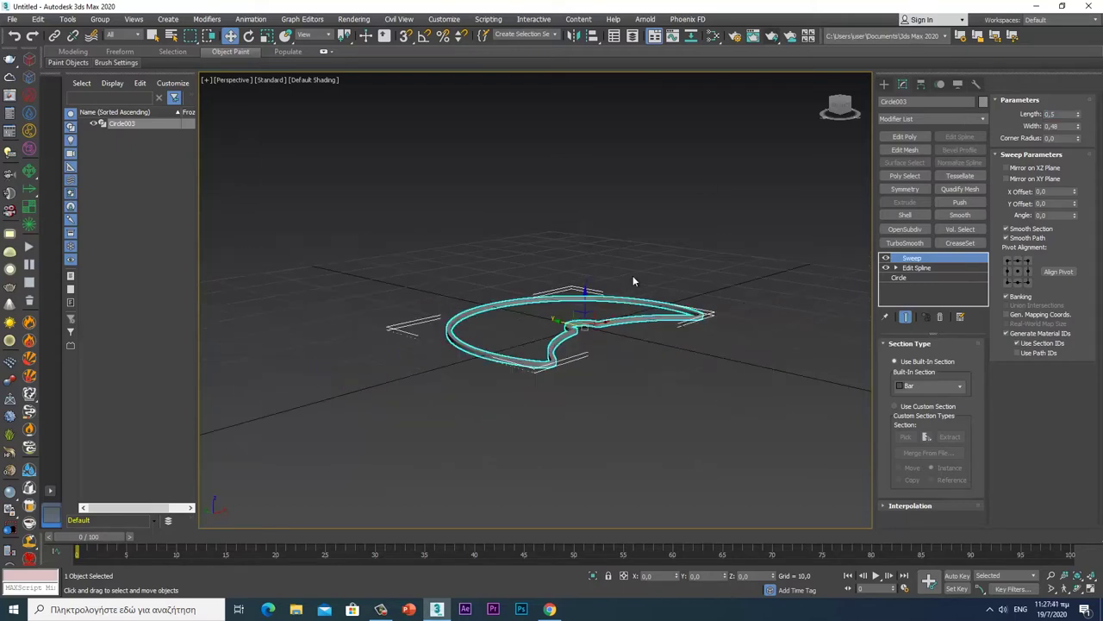
pyautogui.keyDown('alt'); pyautogui.moveTo(685, 336); pyautogui.dragTo(658, 358, button='middle'); pyautogui.keyUp('alt')
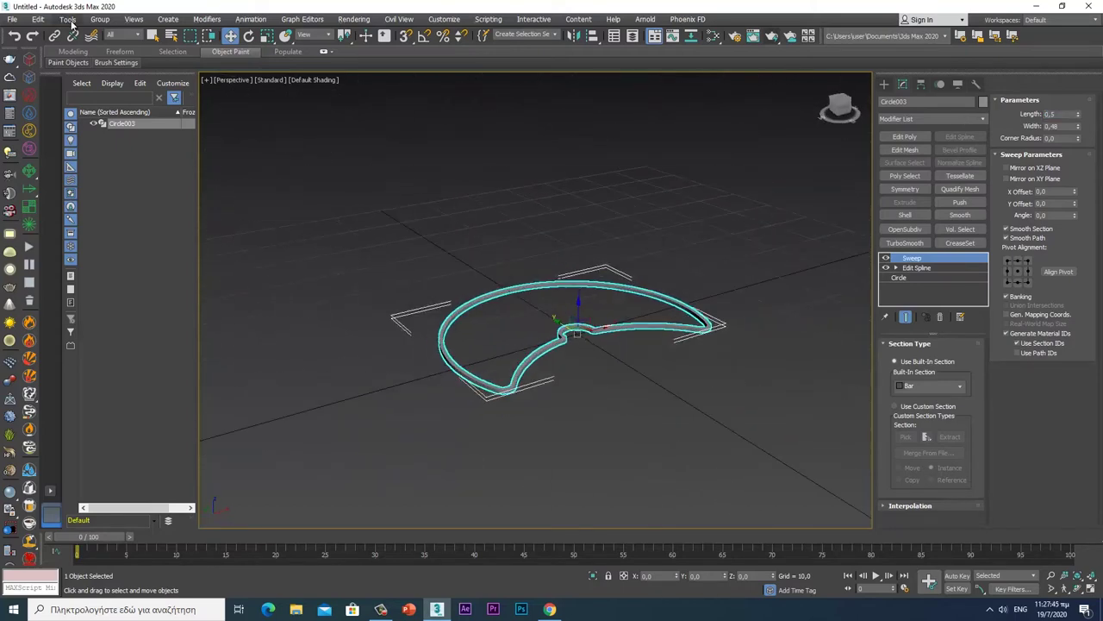
pyautogui.click(67, 19)
pyautogui.click(120, 243)
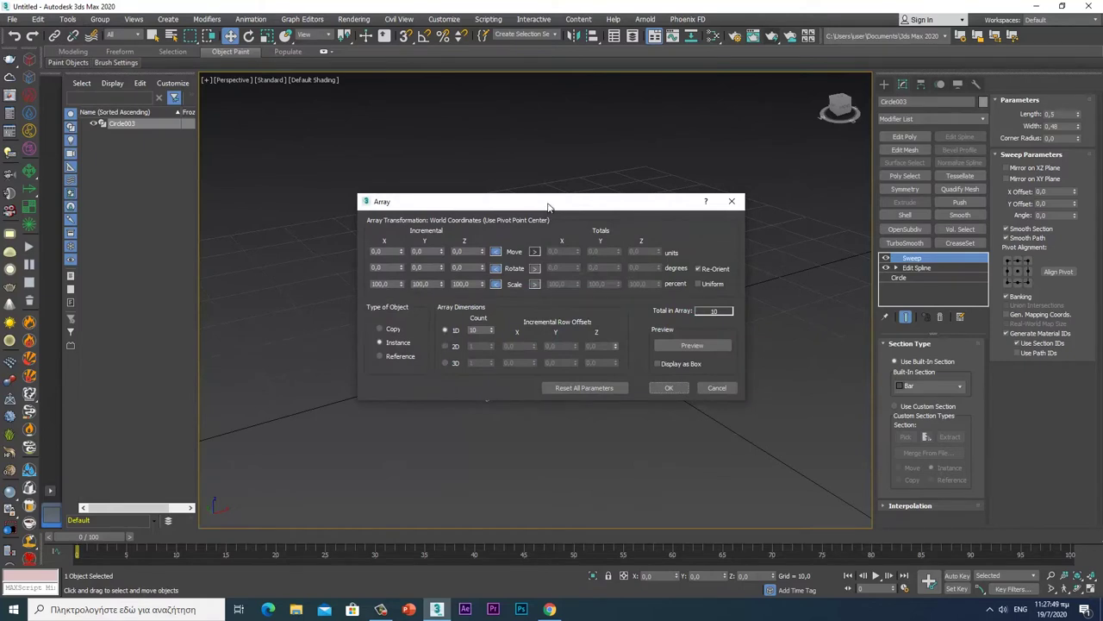
# Preview the array with a 0,5 unit incremental Z move per copy.
pyautogui.moveTo(548, 207); pyautogui.dragTo(285, 195)
pyautogui.click(429, 333)
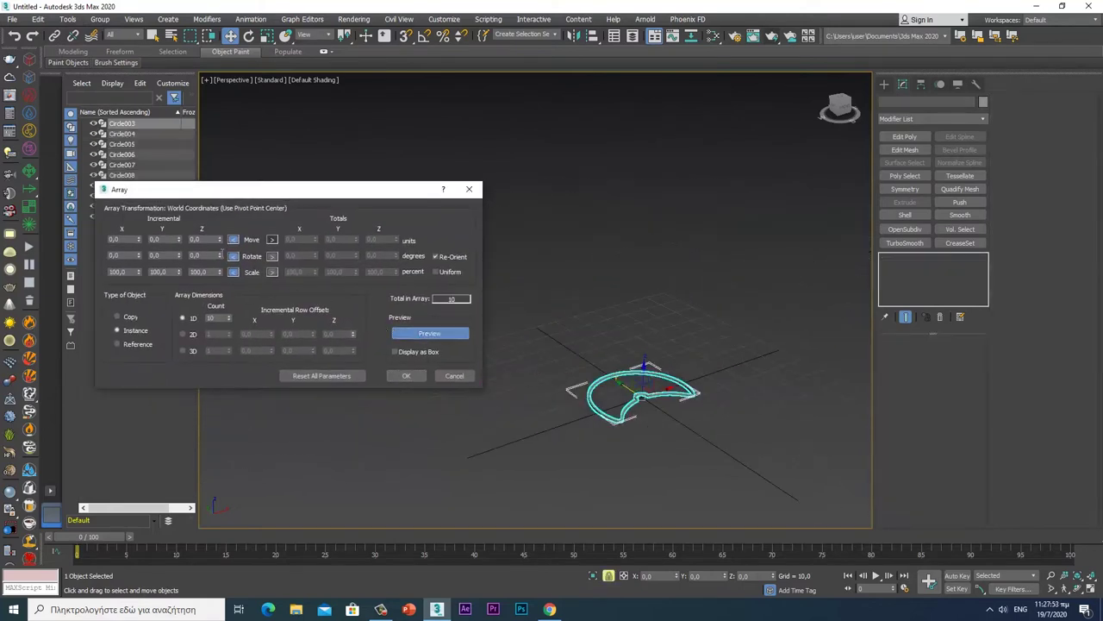
pyautogui.write('5')
pyautogui.press('Return')
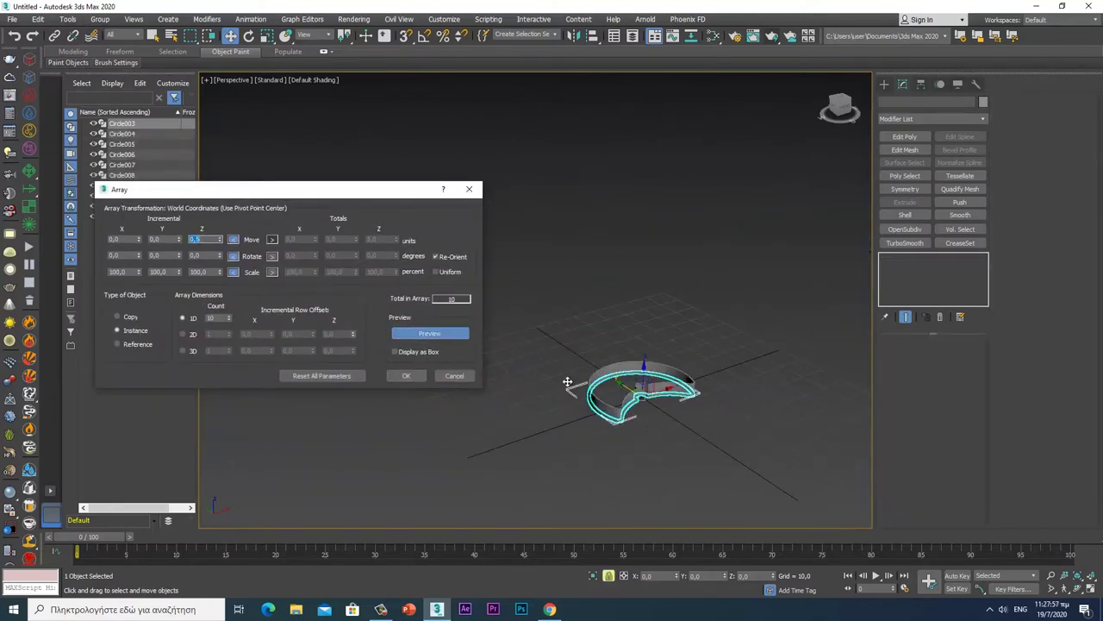
pyautogui.scroll(5, 511, 375)
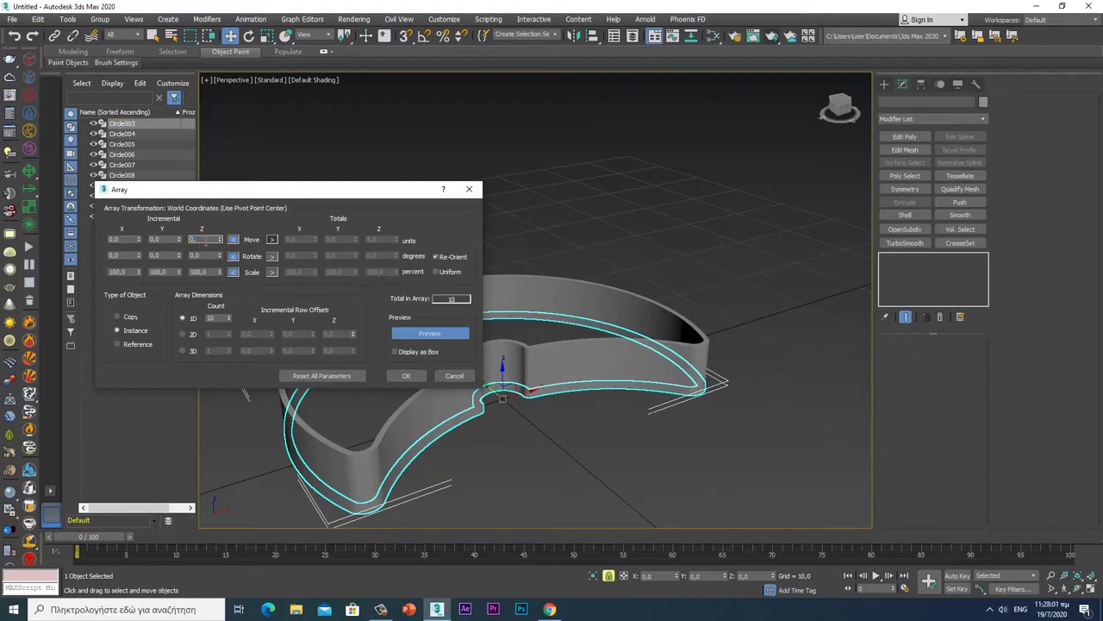
pyautogui.write('5')
pyautogui.press('Return')
pyautogui.keyDown('alt'); pyautogui.moveTo(551, 427); pyautogui.dragTo(564, 414, button='middle'); pyautogui.keyUp('alt')
# Create 300 independent stacked copies and box-select the whole column.
pyautogui.click(118, 316)
pyautogui.press('Return')
pyautogui.scroll(-6, 569, 414)
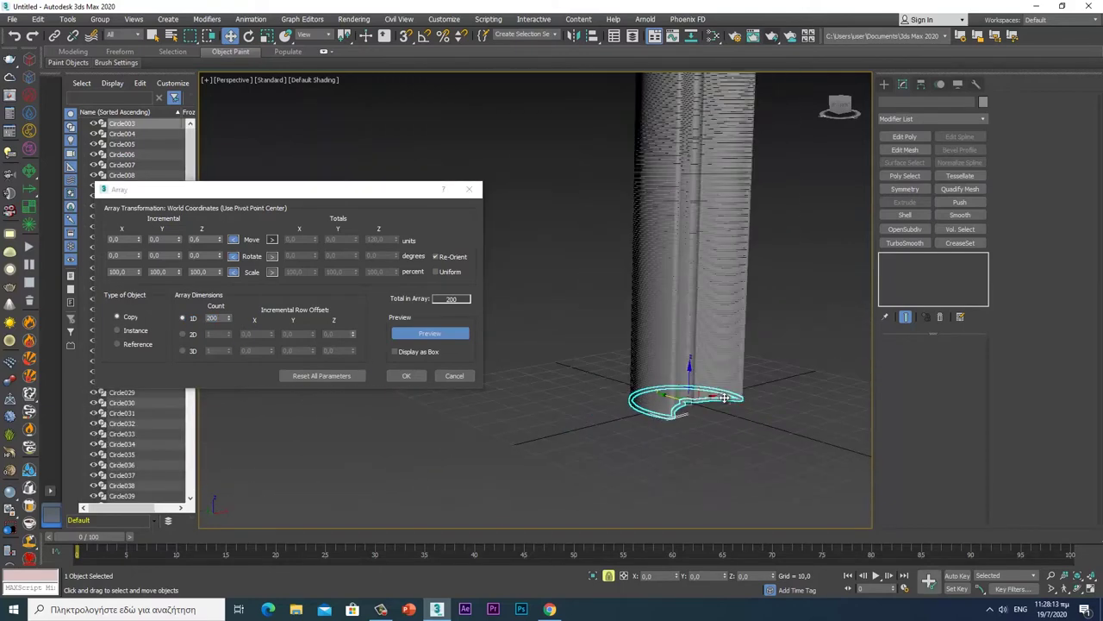
pyautogui.moveTo(616, 348)
pyautogui.mouseDown(button='middle')
pyautogui.moveTo(589, 377)
pyautogui.moveTo(579, 360)
pyautogui.moveTo(634, 335)
pyautogui.mouseUp(button='middle')
pyautogui.doubleClick(216, 318)
pyautogui.write('300')
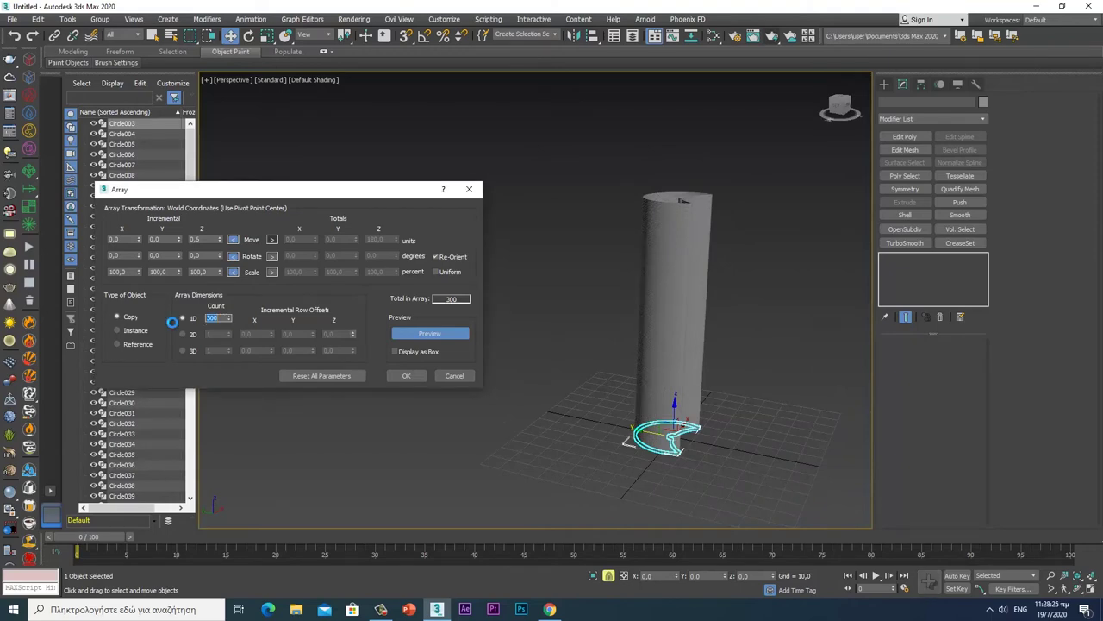
pyautogui.click(407, 376)
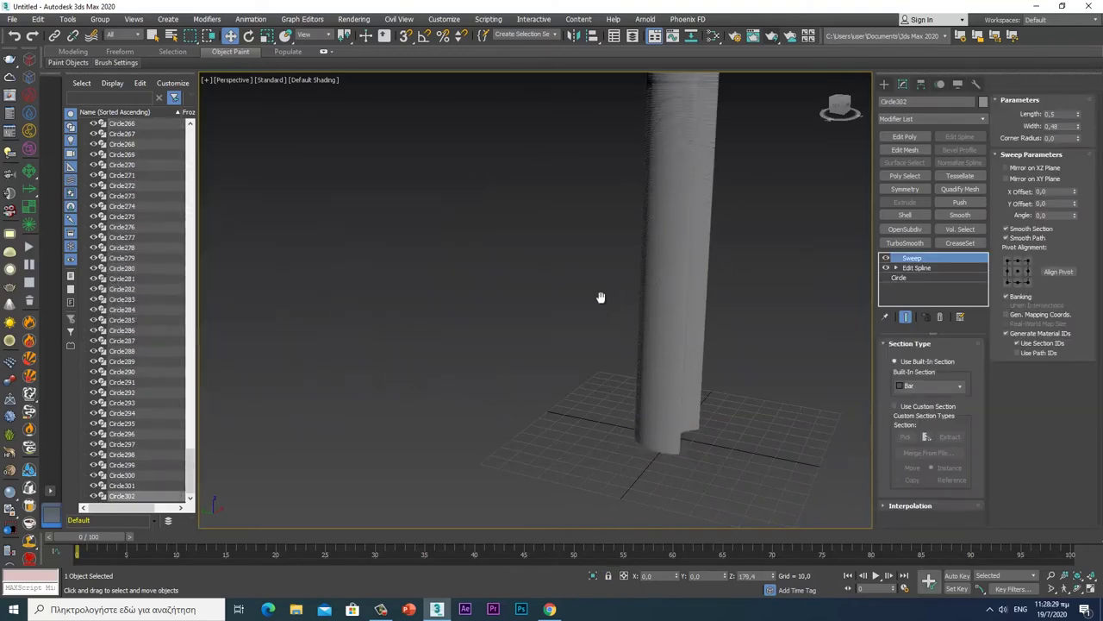
pyautogui.scroll(-5, 608, 292)
pyautogui.moveTo(483, 99); pyautogui.dragTo(690, 529)
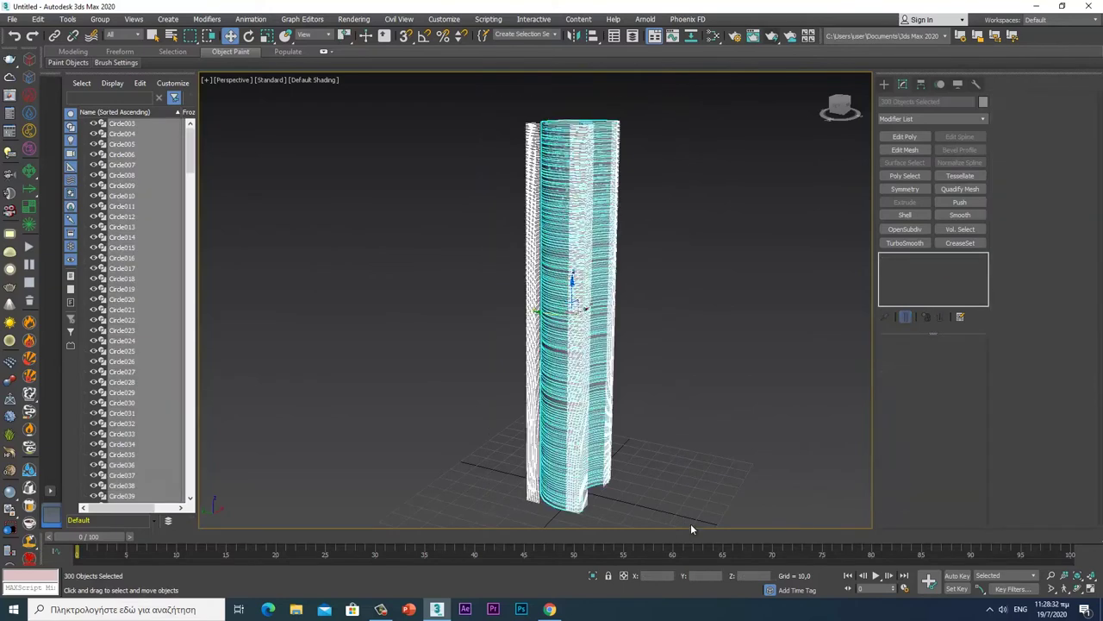
# Add a Twist modifier with a 720 degree angle to all selected loops.
pyautogui.click(984, 119)
pyautogui.press('t')
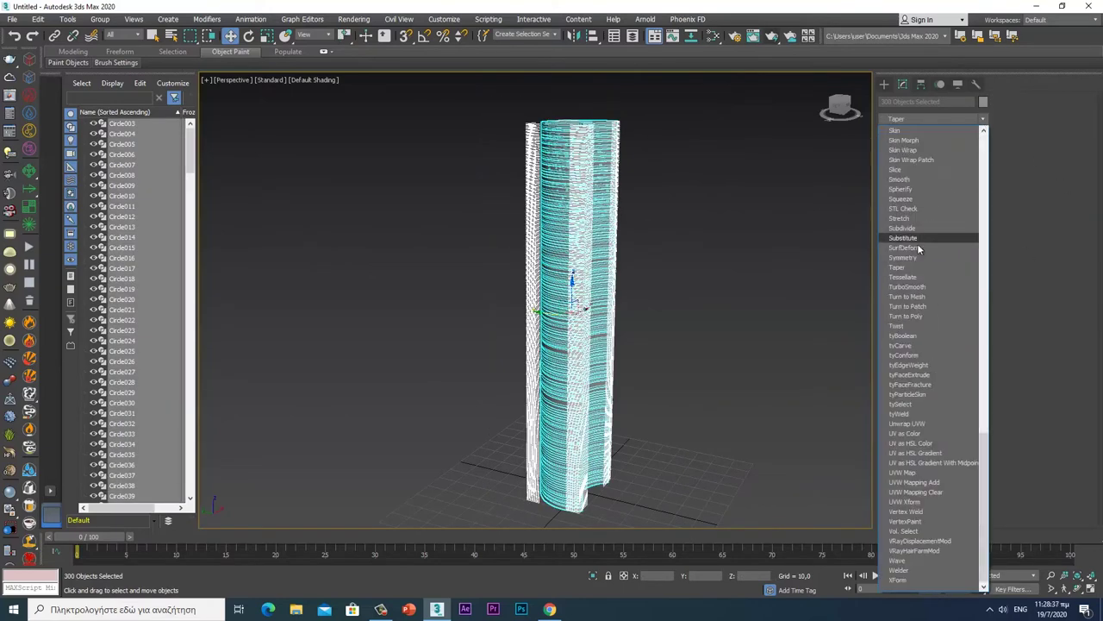
pyautogui.click(900, 326)
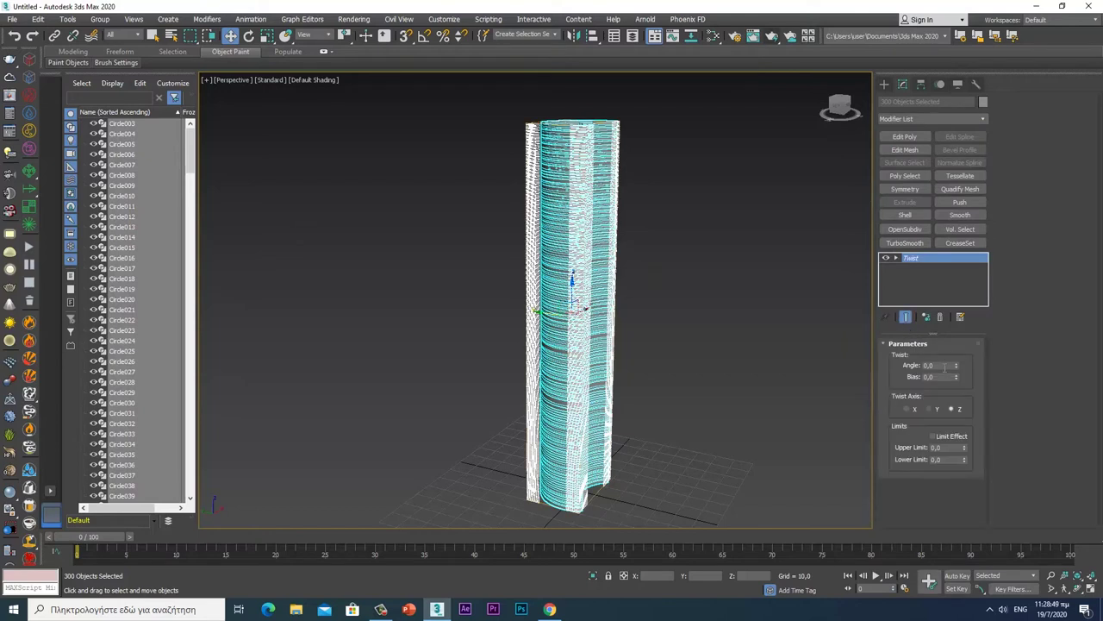
pyautogui.write('720')
pyautogui.press('Return')
# Add a Bend modifier on top of the Twist.
pyautogui.click(984, 120)
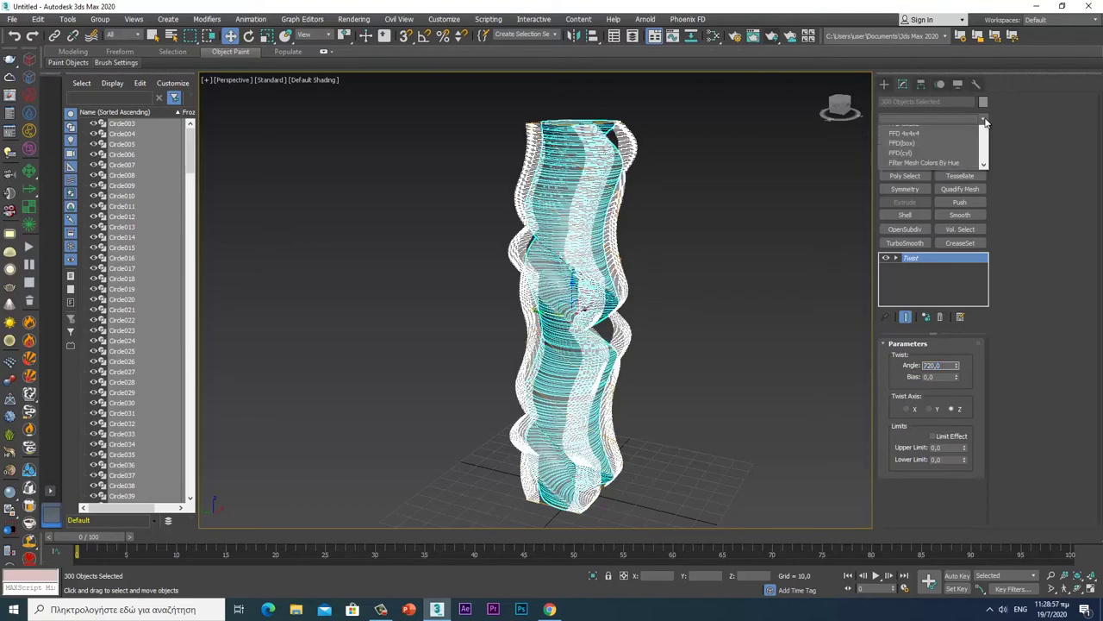
pyautogui.press('b')
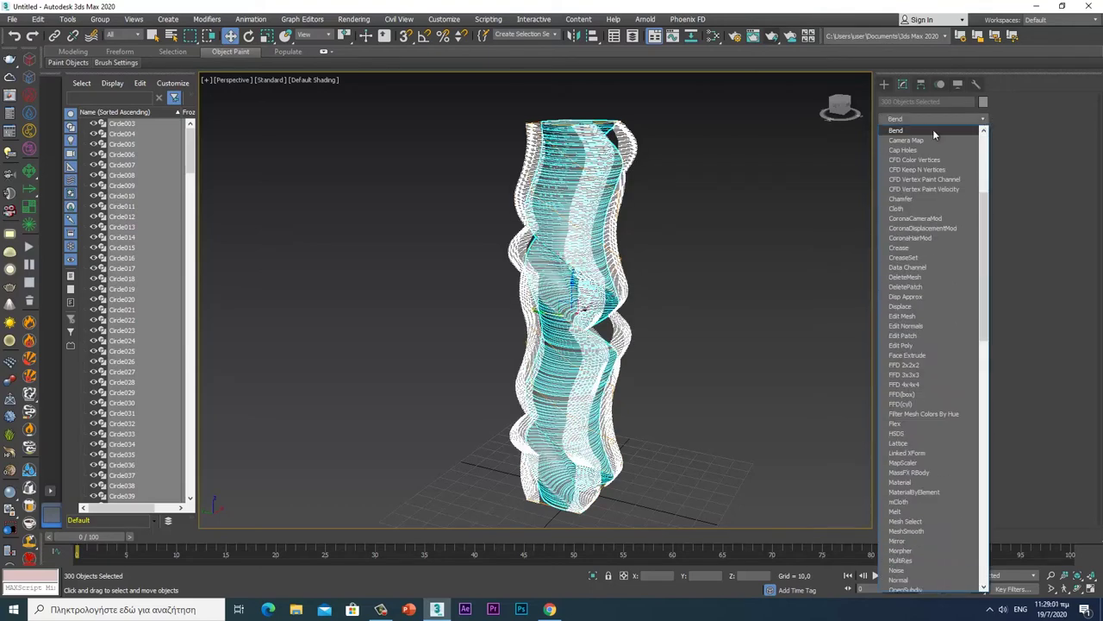
pyautogui.click(933, 129)
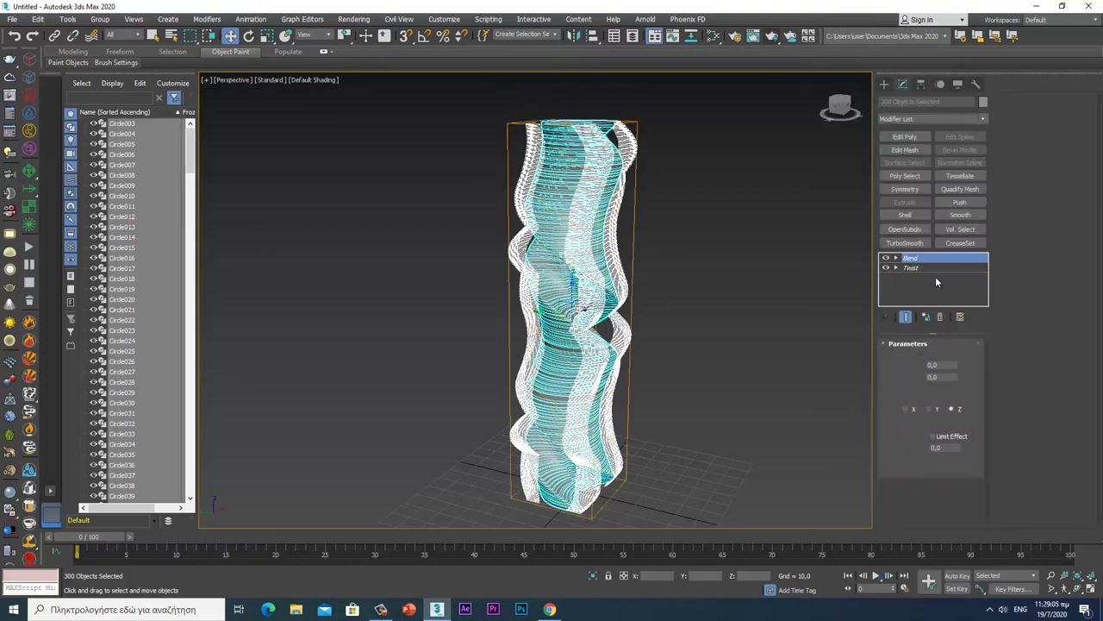
# Set the Bend angle to 360 degrees and view the curled column in four viewports.
pyautogui.write('3')
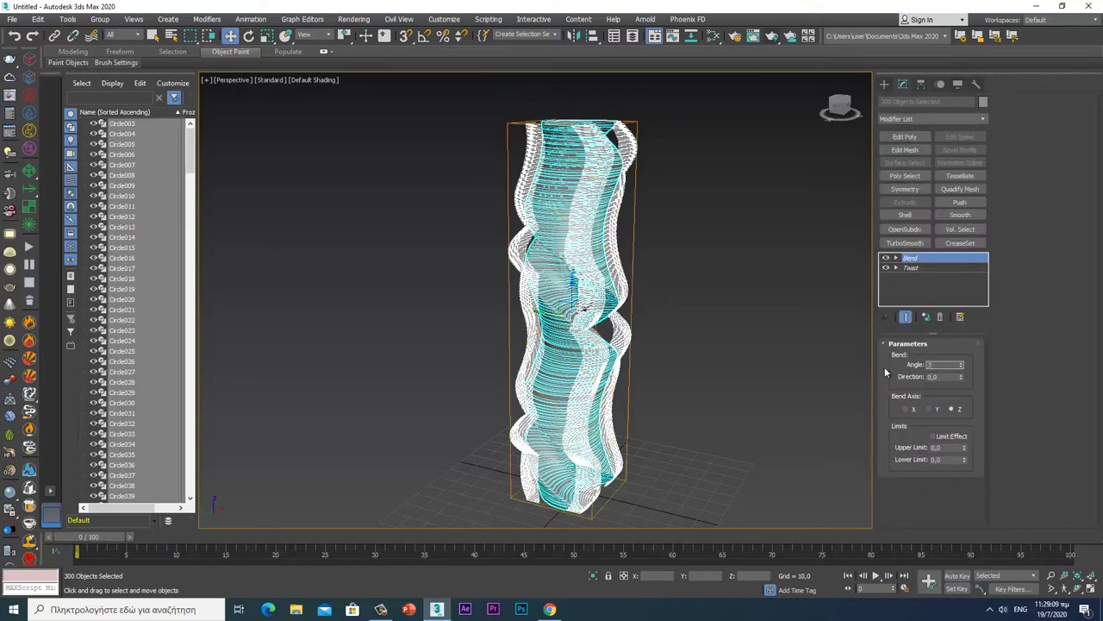
pyautogui.write('60')
pyautogui.press('Return')
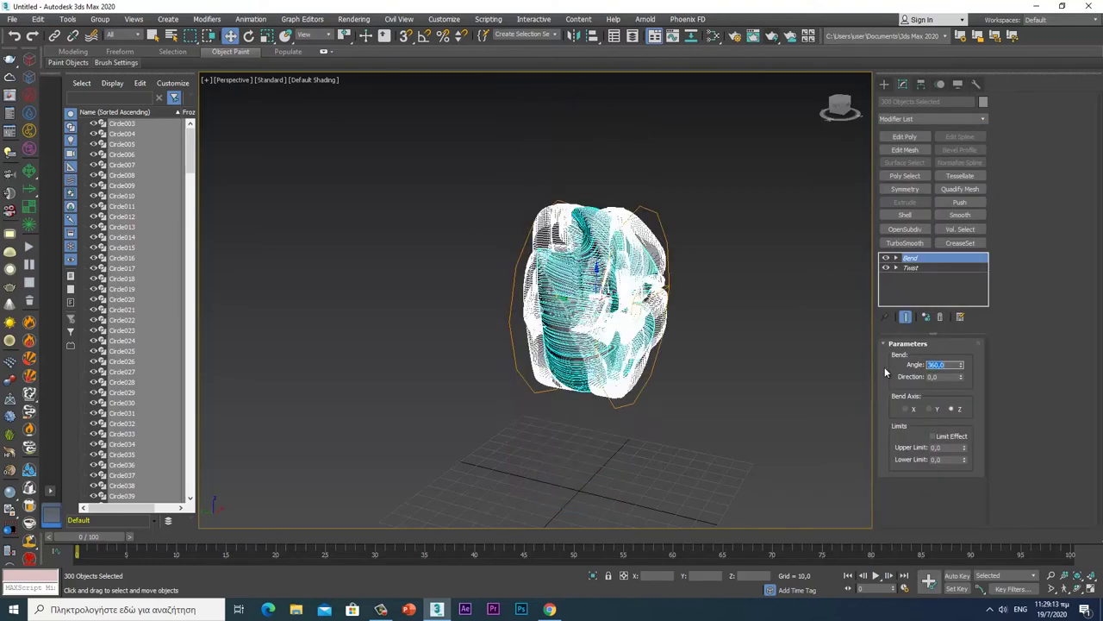
pyautogui.moveTo(567, 382)
pyautogui.keyDown('alt'); pyautogui.mouseDown(button='middle')
pyautogui.moveTo(497, 377)
pyautogui.moveTo(672, 403)
pyautogui.moveTo(681, 314)
pyautogui.mouseUp(button='middle'); pyautogui.keyUp('alt')
pyautogui.hotkey('alt', 'w')
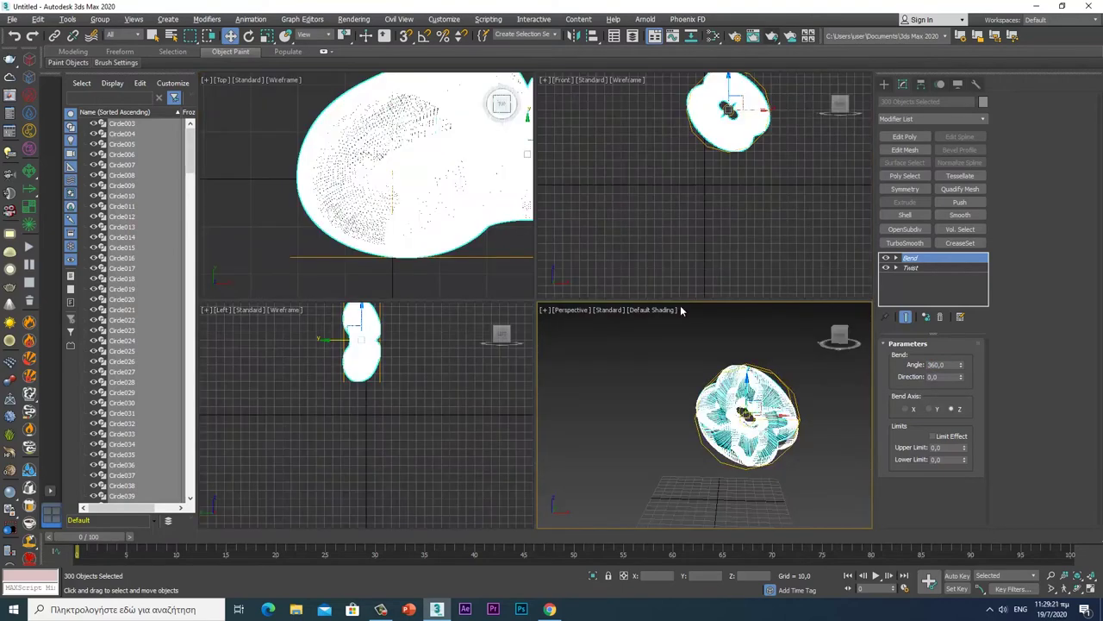
# In the maximized Front view, ease the Bend angle down to 359.5 degrees.
pyautogui.middleClick(686, 207)
pyautogui.hotkey('alt', 'w')
pyautogui.press('z')
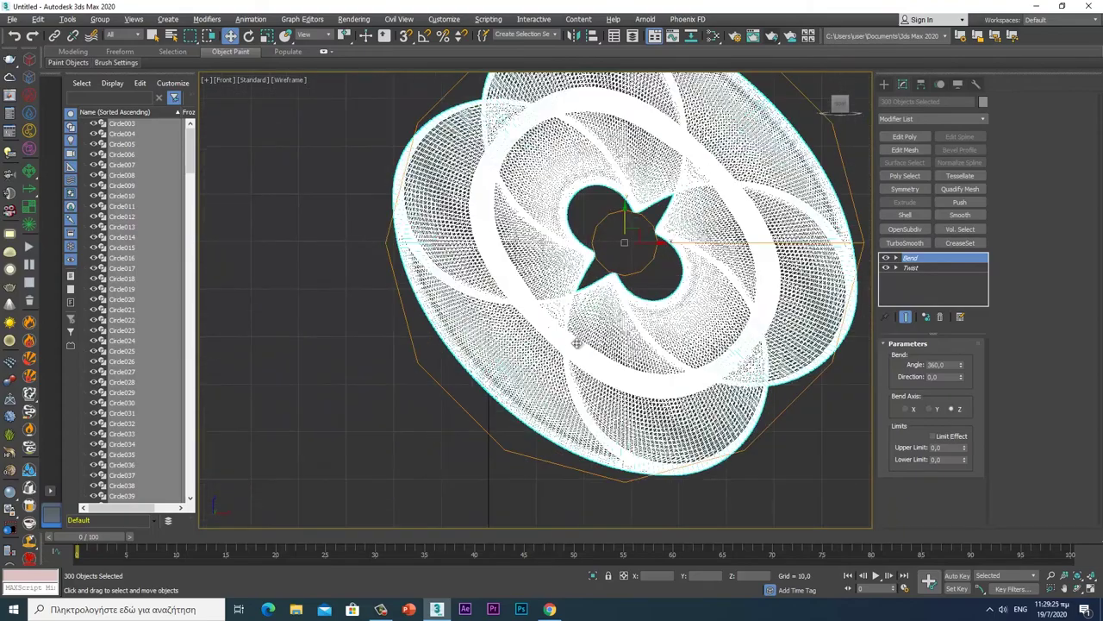
pyautogui.scroll(5, 559, 379)
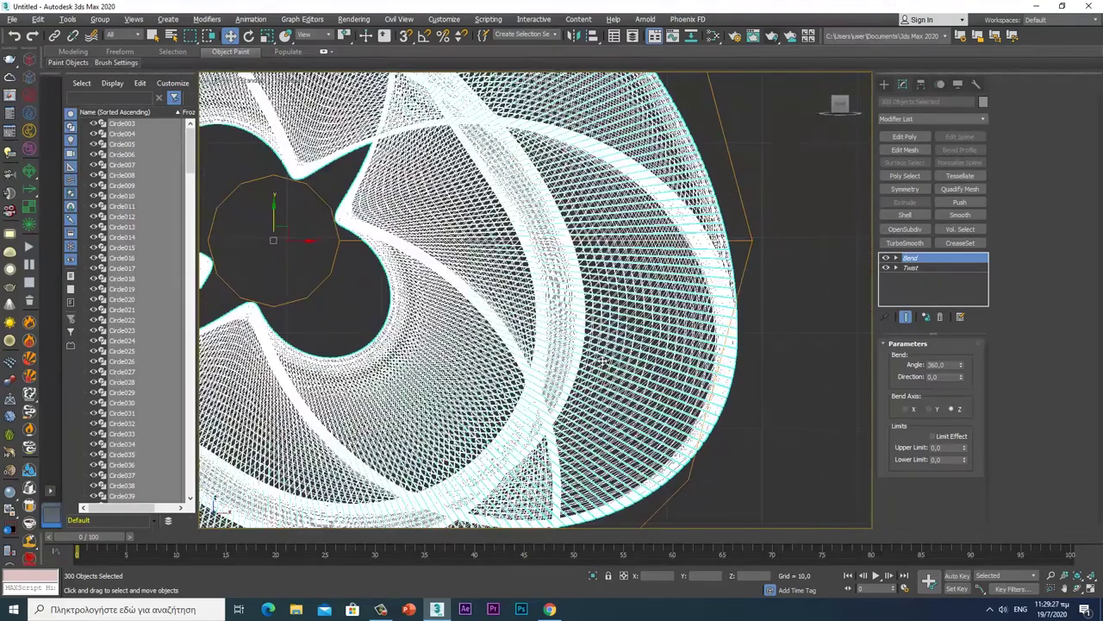
pyautogui.click(962, 367)
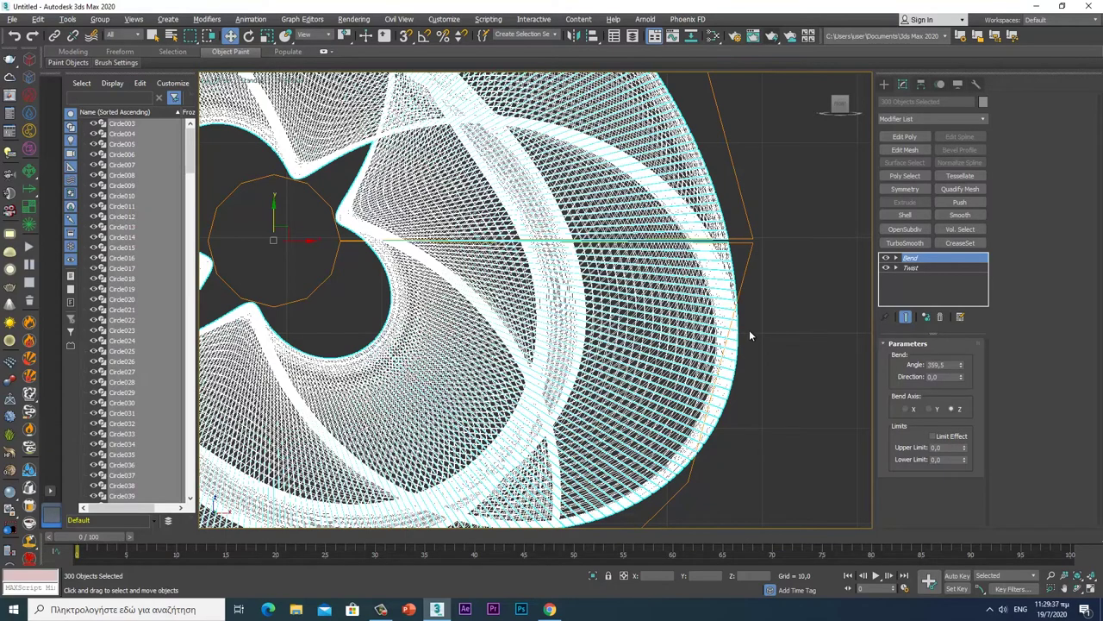
pyautogui.scroll(-5, 750, 335)
pyautogui.hotkey('alt', 'w')
pyautogui.scroll(2, 676, 259)
pyautogui.scroll(2, 681, 234)
# Rotate the sculpture -45° on X with angle snap so it lies flat.
pyautogui.hotkey('alt', 'w')
pyautogui.scroll(-4, 568, 287)
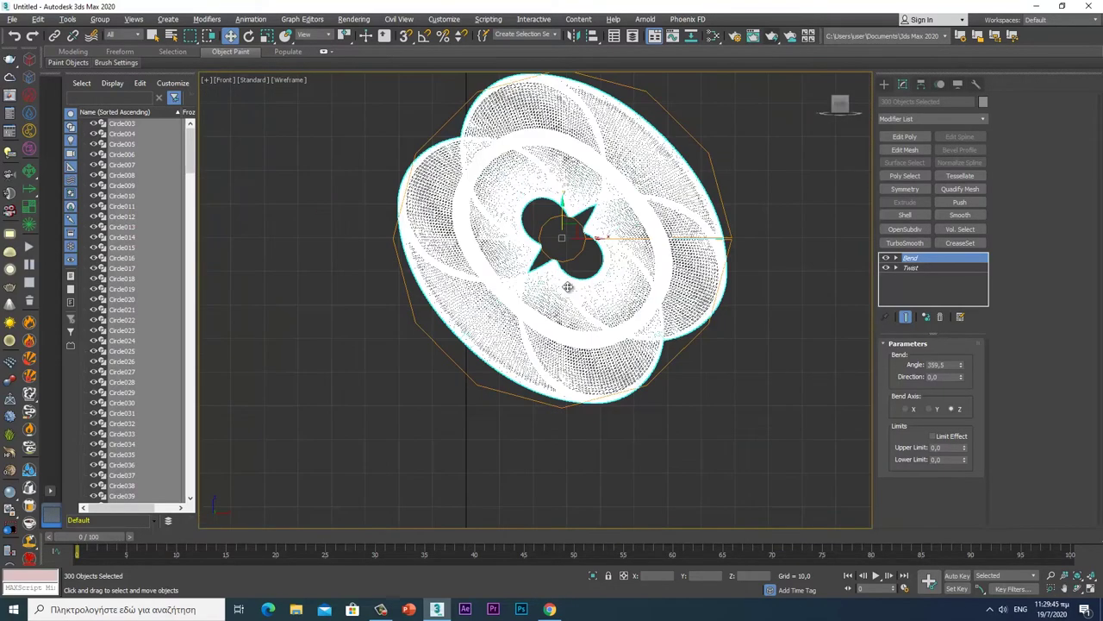
pyautogui.press('e')
pyautogui.press('a')
pyautogui.moveTo(566, 227); pyautogui.dragTo(567, 178)
# Move the sculpture down until its base rests on the ground line, then inspect it from above.
pyautogui.press('w')
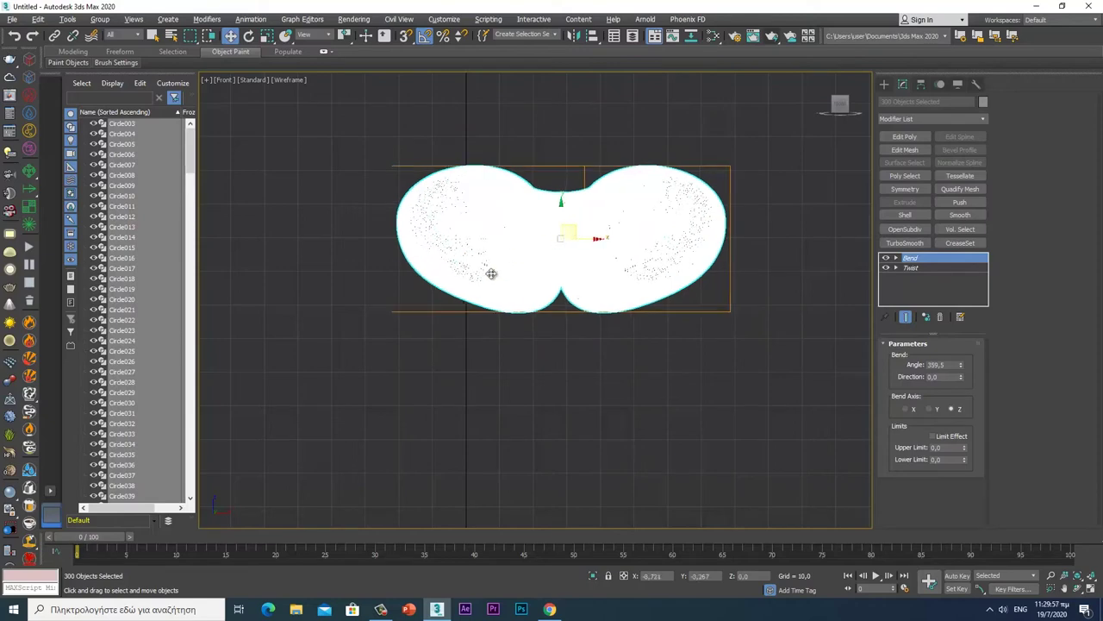
pyautogui.moveTo(491, 274); pyautogui.dragTo(377, 388)
pyautogui.scroll(-2, 609, 198)
pyautogui.moveTo(579, 156); pyautogui.dragTo(563, 227)
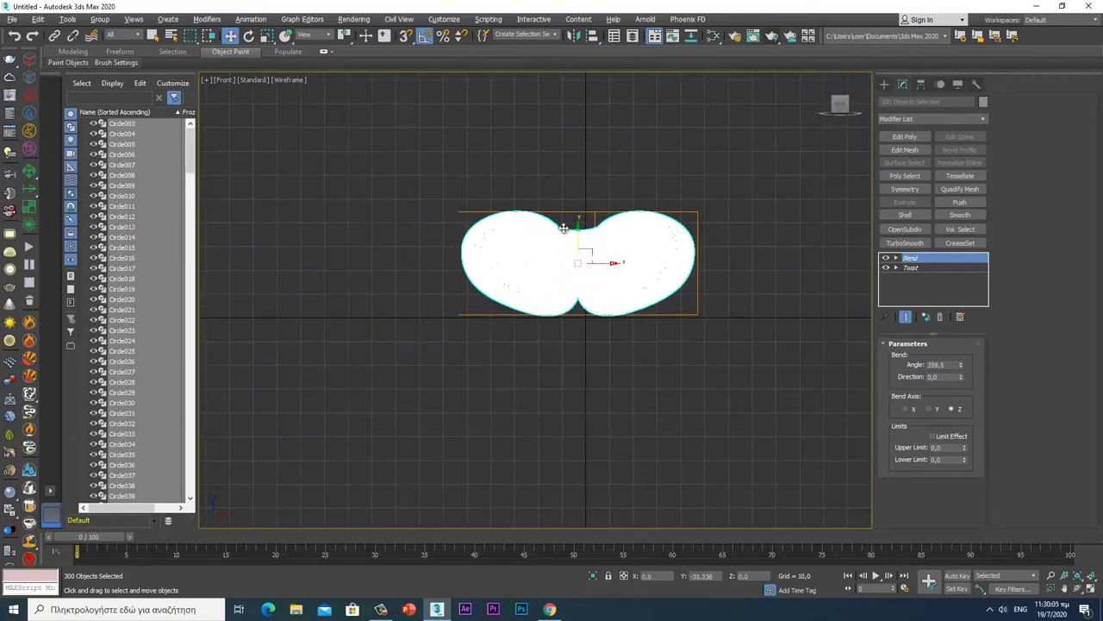
pyautogui.scroll(5, 583, 315)
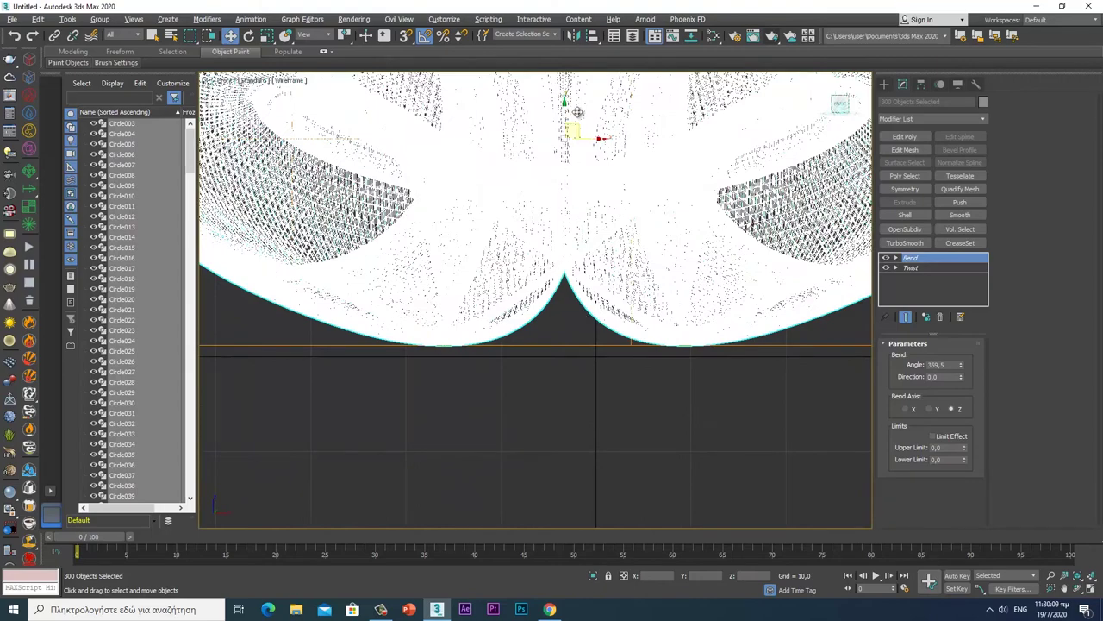
pyautogui.moveTo(565, 106); pyautogui.dragTo(565, 116)
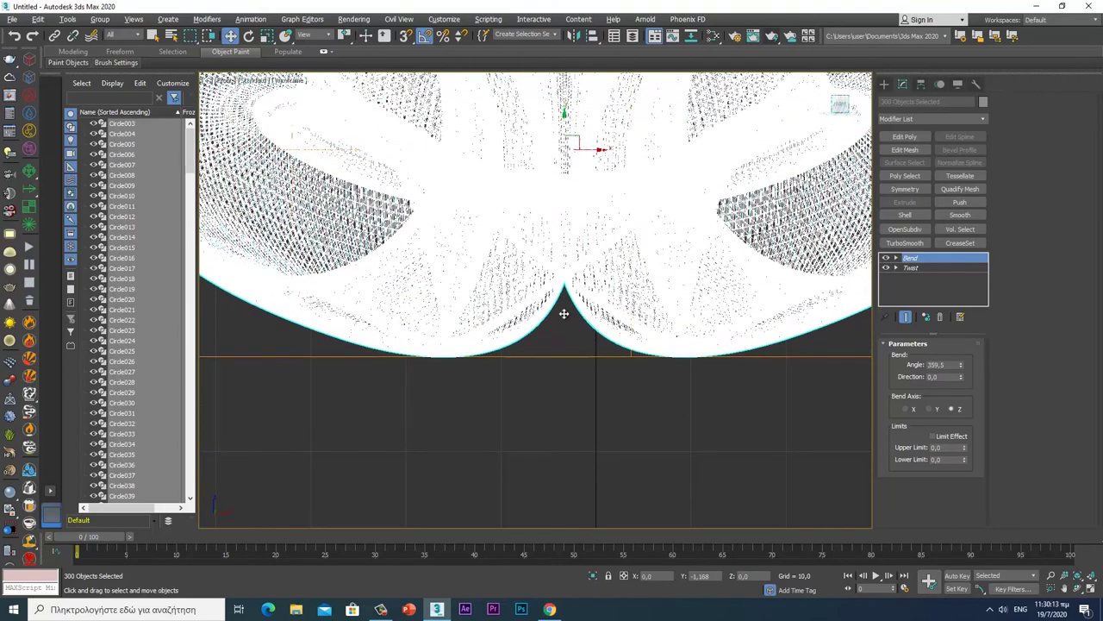
pyautogui.hotkey('alt', 'w')
pyautogui.hotkey('alt', 'w')
pyautogui.keyDown('alt'); pyautogui.moveTo(603, 401); pyautogui.dragTo(655, 293, button='middle'); pyautogui.keyUp('alt')
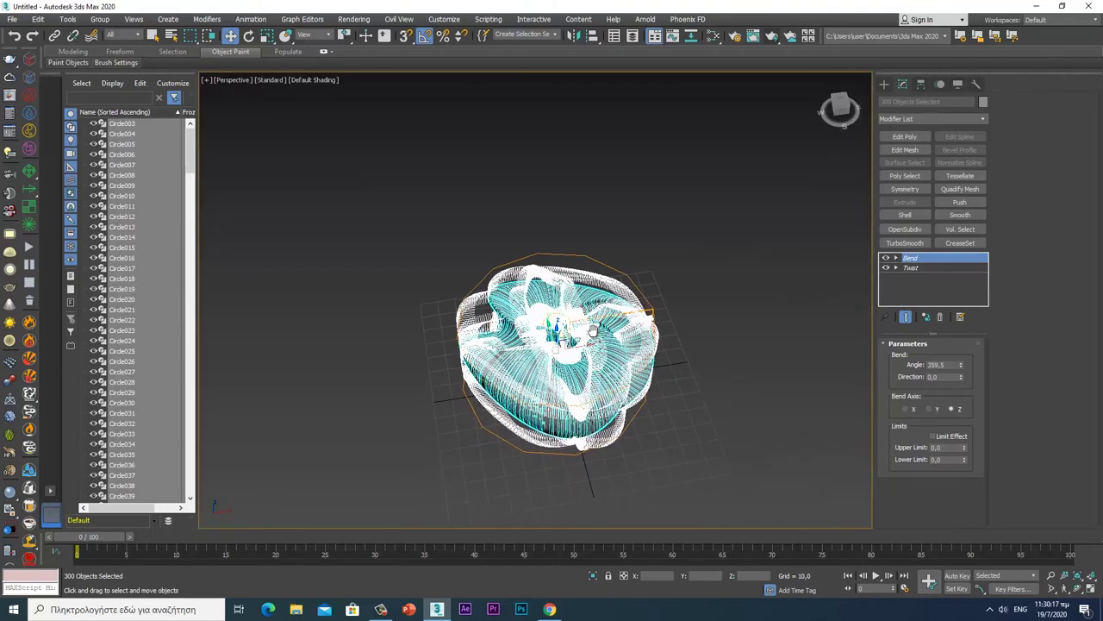
pyautogui.click(883, 84)
# Draw a large square Plane (about 586,805 across) beneath the curled sculpture.
pyautogui.click(953, 201)
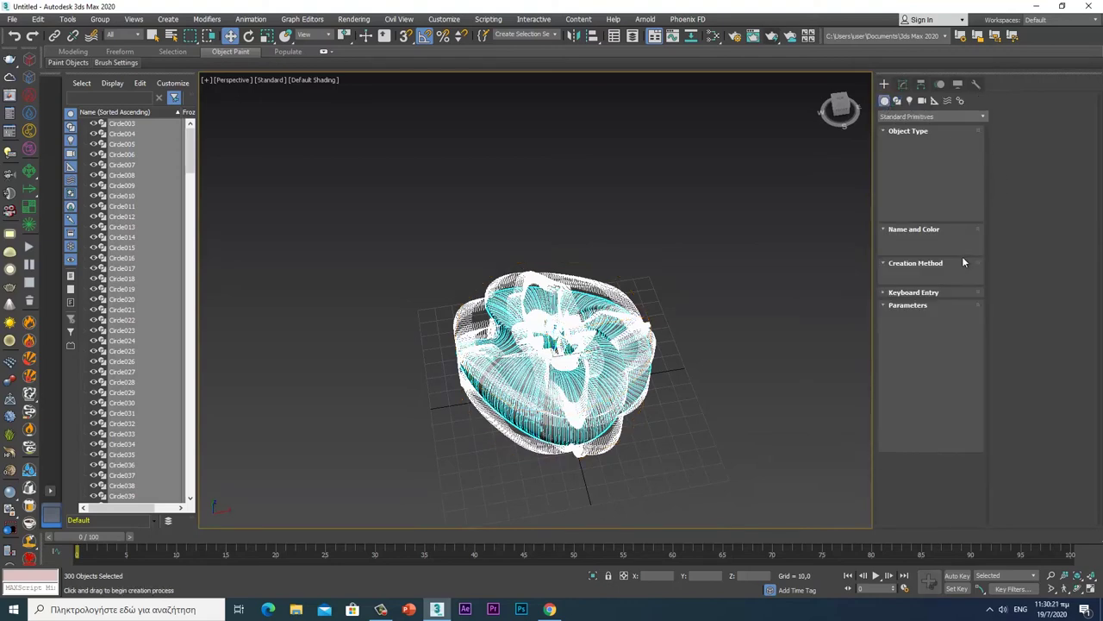
pyautogui.moveTo(565, 371); pyautogui.dragTo(776, 499)
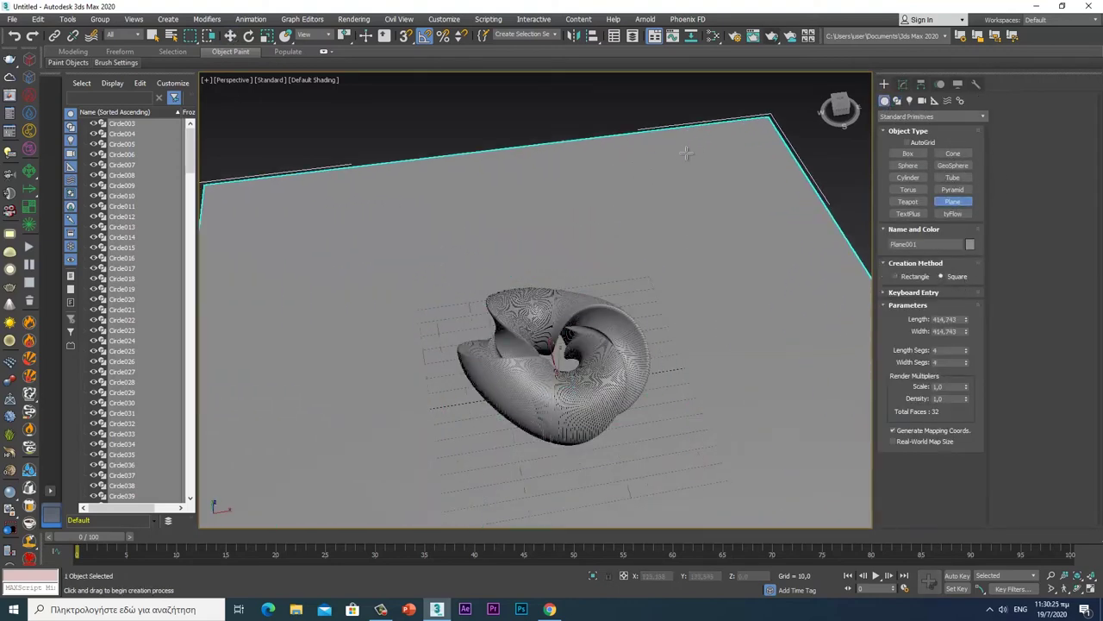
pyautogui.scroll(3, 640, 382)
pyautogui.scroll(2, 567, 329)
pyautogui.keyDown('alt'); pyautogui.moveTo(568, 329); pyautogui.dragTo(706, 461, button='middle'); pyautogui.keyUp('alt')
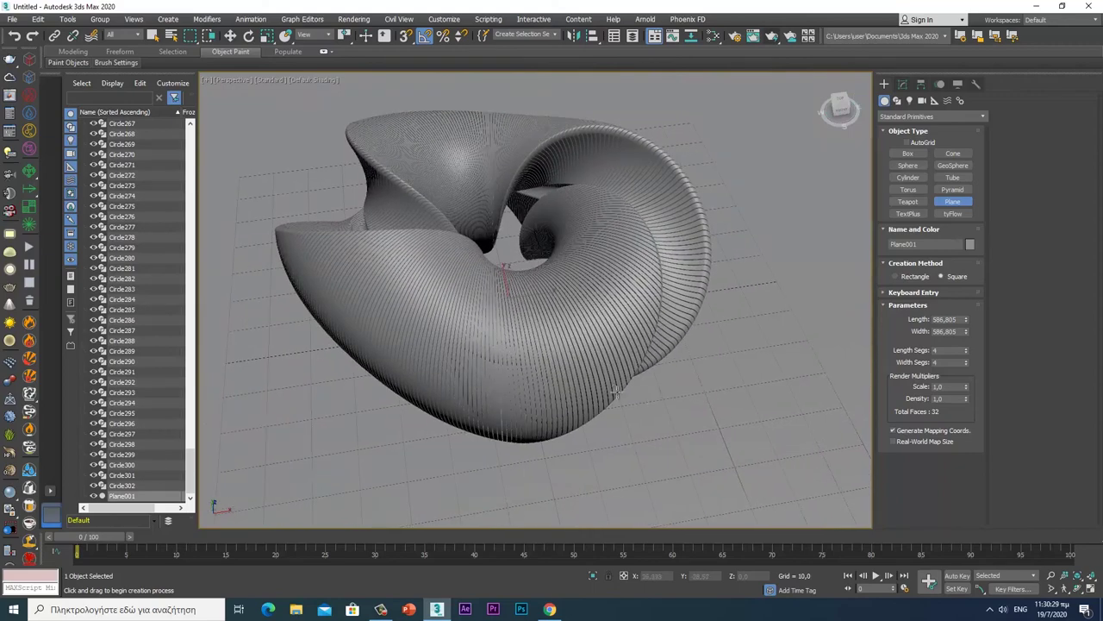
pyautogui.press('w')
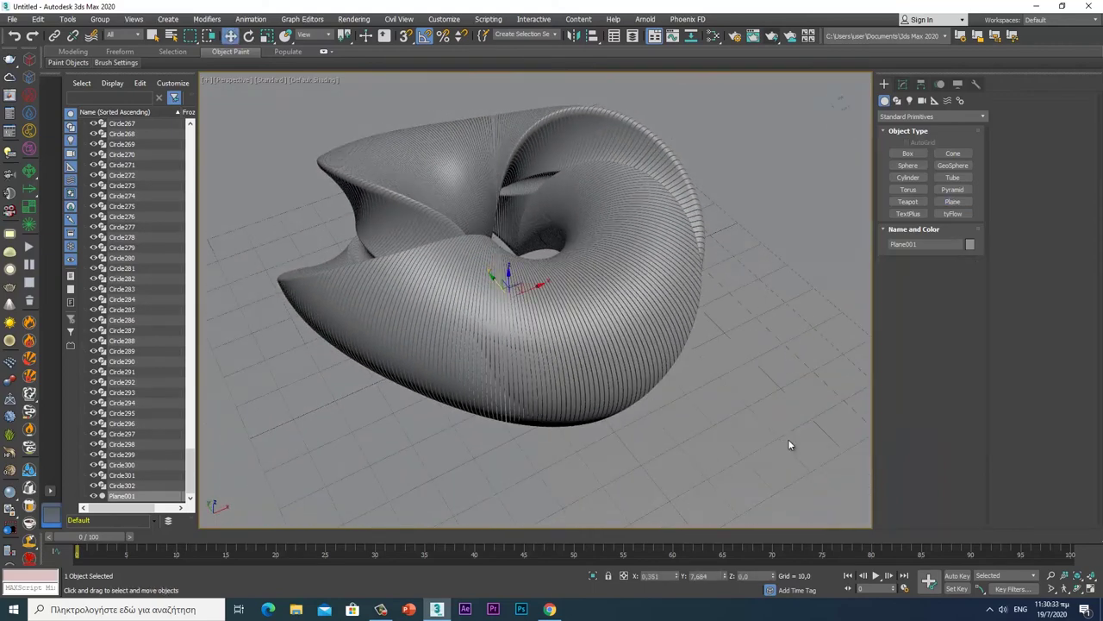